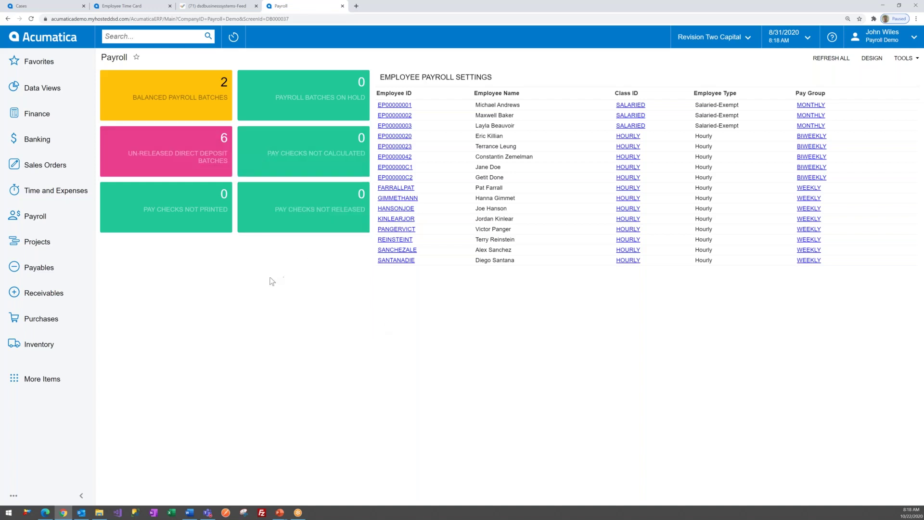
Step: Add the Earning Type Codes form to the favorites and open its RG (Regular Hours) code
left_click(47, 219)
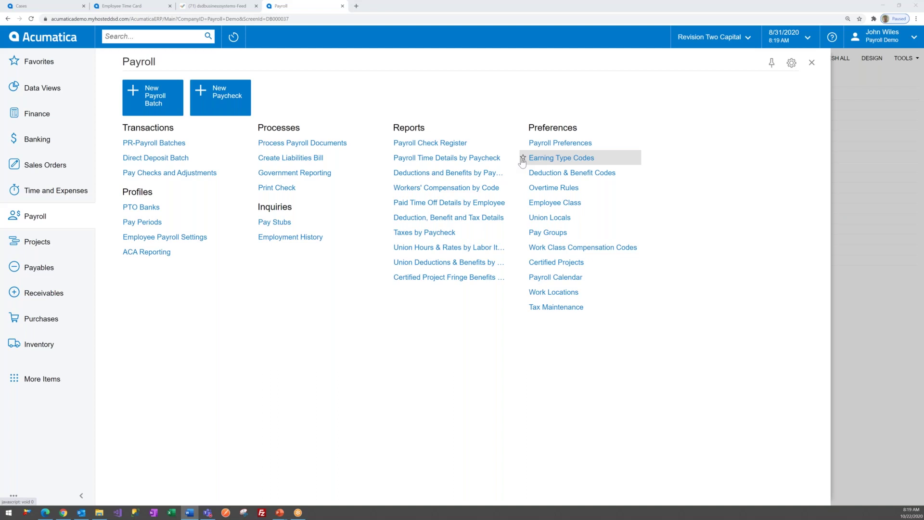
left_click(539, 158)
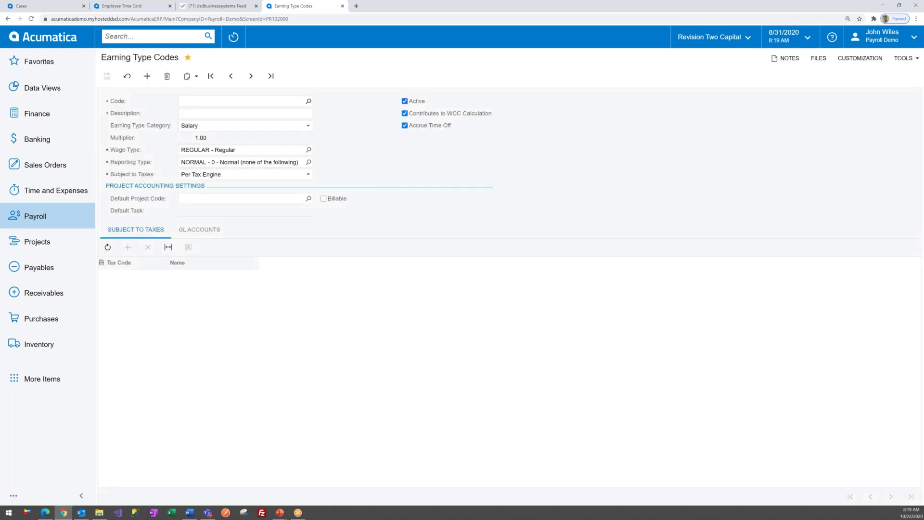
left_click(308, 101)
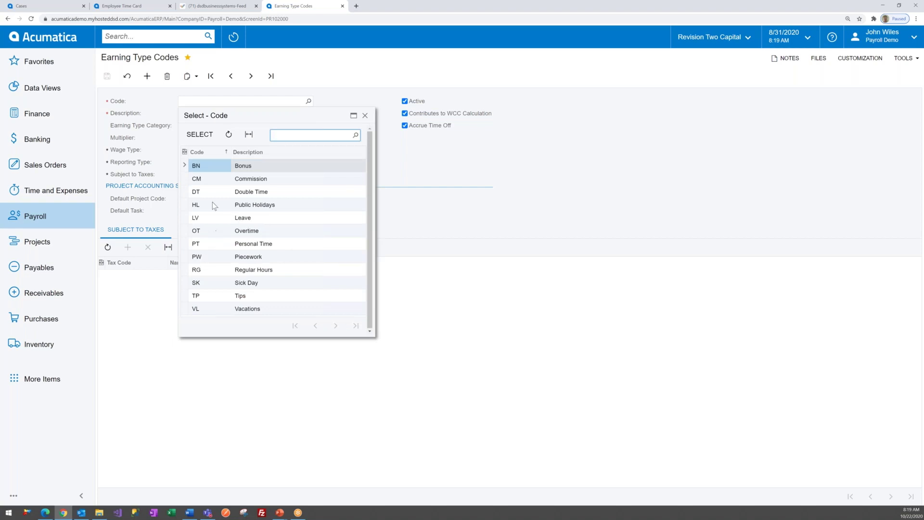
left_click(240, 274)
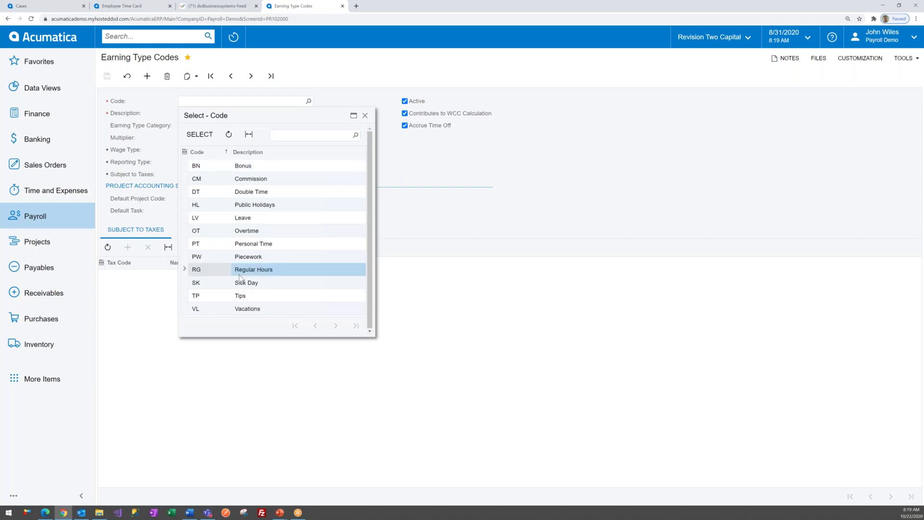
double_click(239, 274)
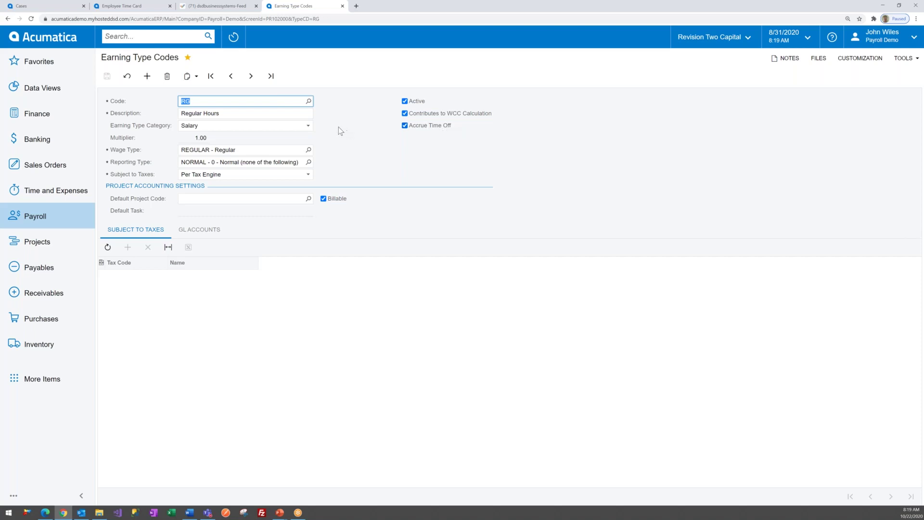
Step: Review the Earning Type Category, Wage Type and Reporting Type choices of the RG code without changing them
left_click(309, 126)
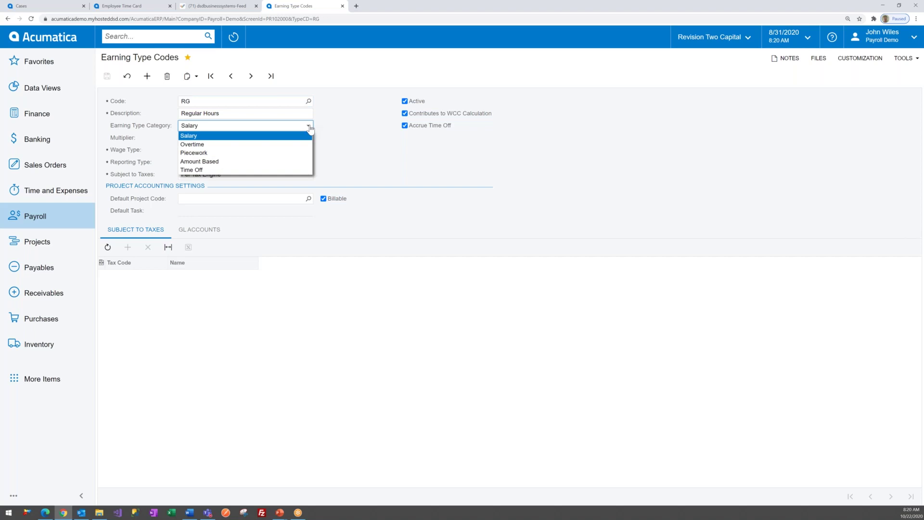
left_click(345, 124)
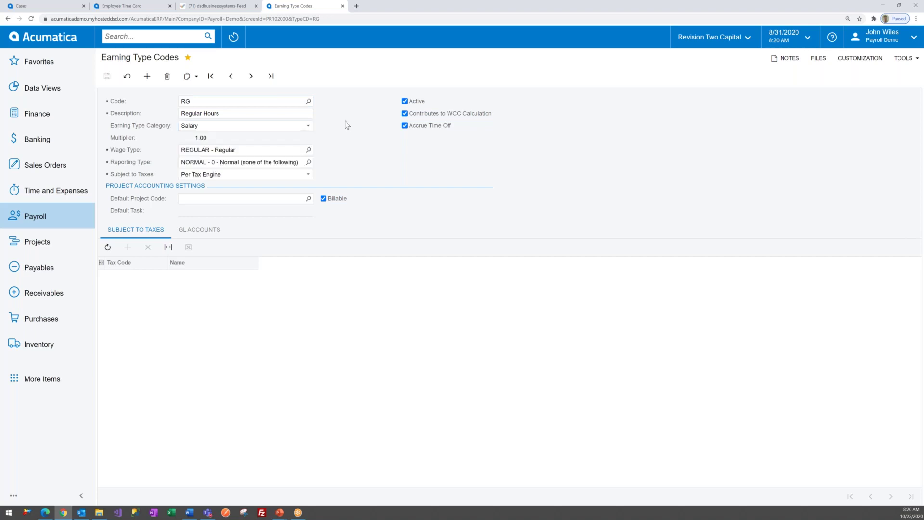
left_click(308, 150)
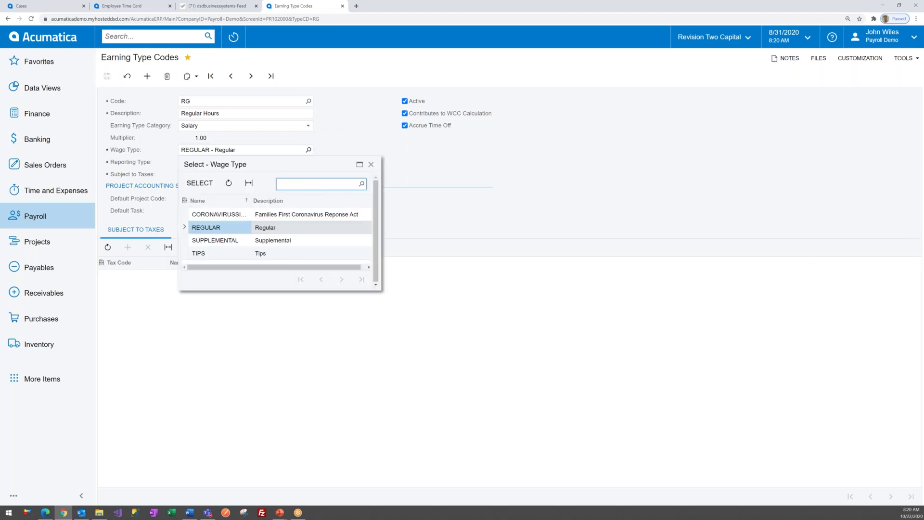
left_click(309, 150)
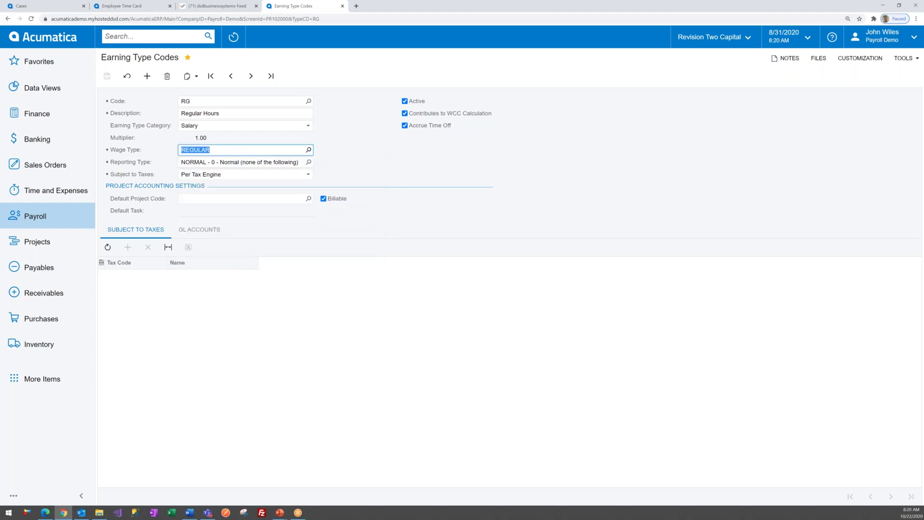
left_click(309, 163)
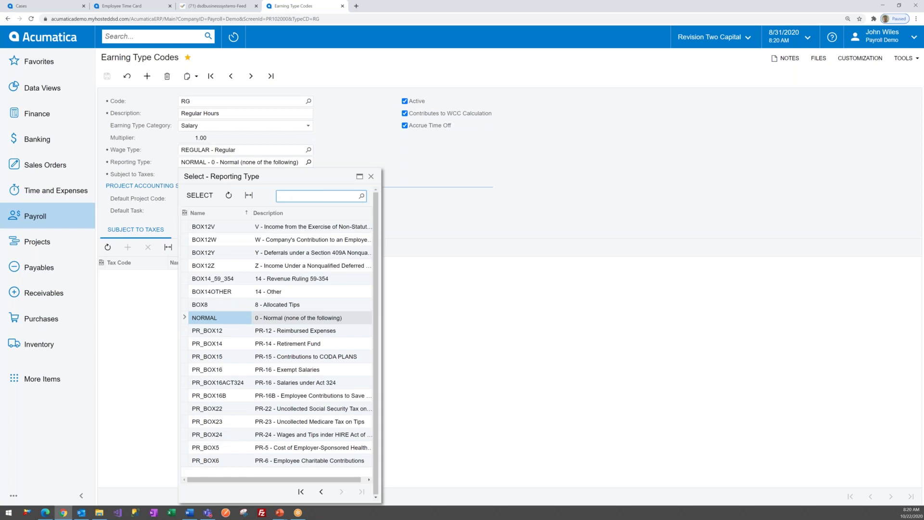
left_click(371, 176)
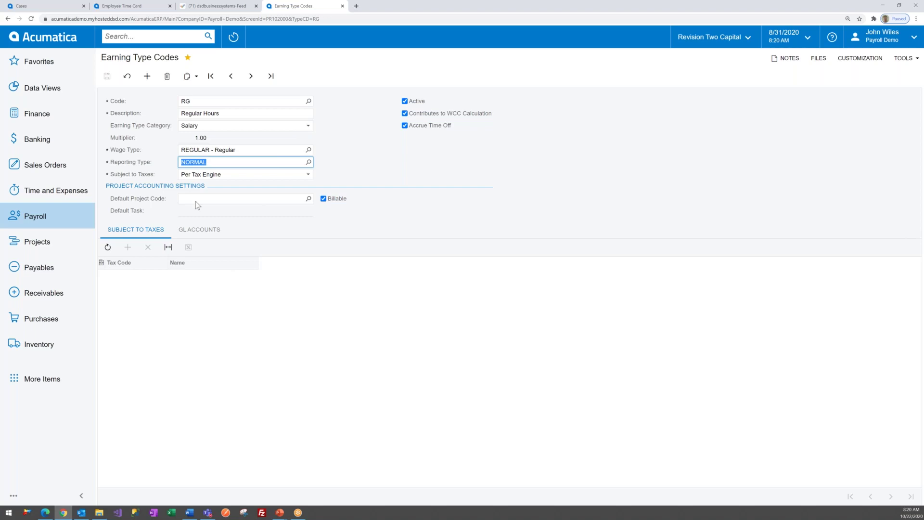
Step: Add the Deduction & Benefit Codes form to the favorites and open its 401K code
left_click(10, 218)
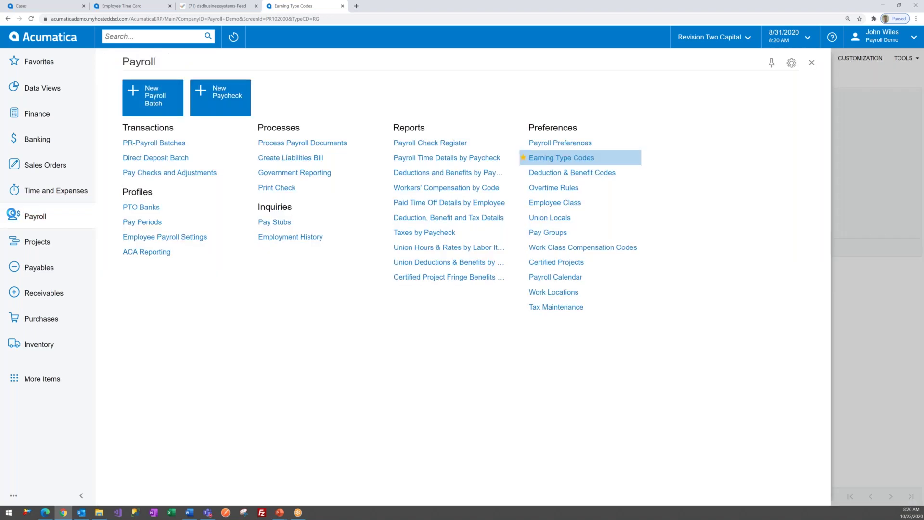
left_click(523, 174)
left_click(539, 173)
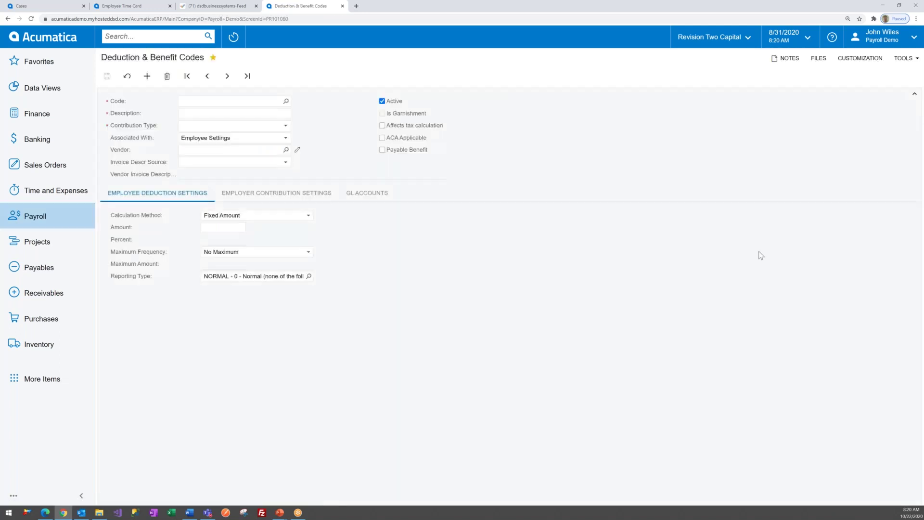
left_click(286, 102)
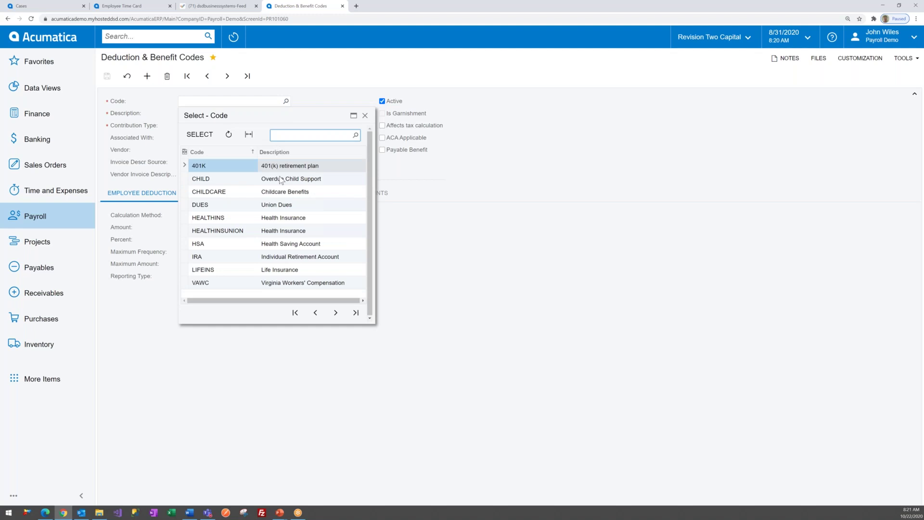
double_click(246, 166)
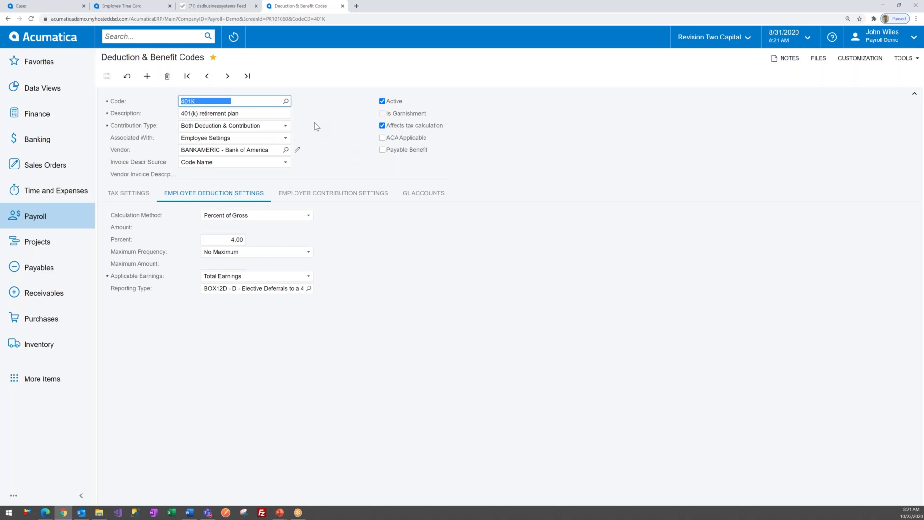
Step: Review the 401K code's contribution type choices and vendor, switching ACA Applicable on and back off to view its effect
left_click(286, 126)
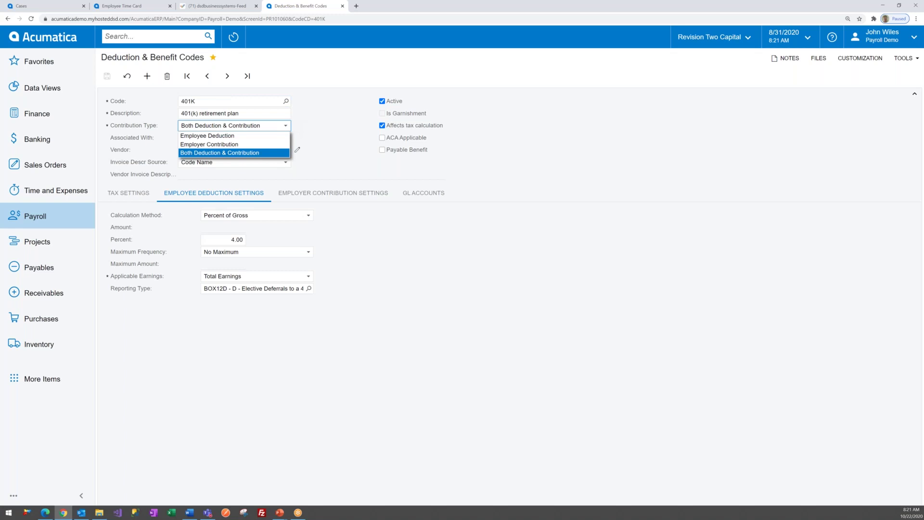
left_click(303, 139)
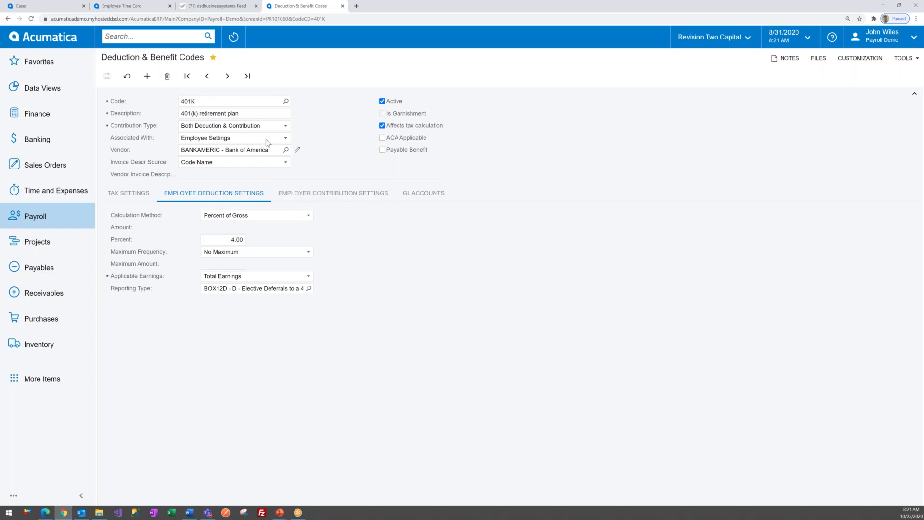
left_click(382, 138)
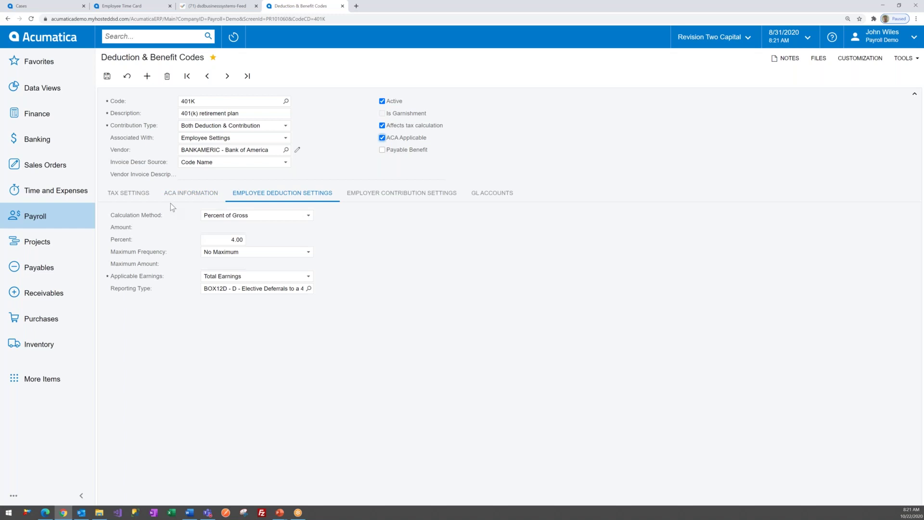
left_click(382, 138)
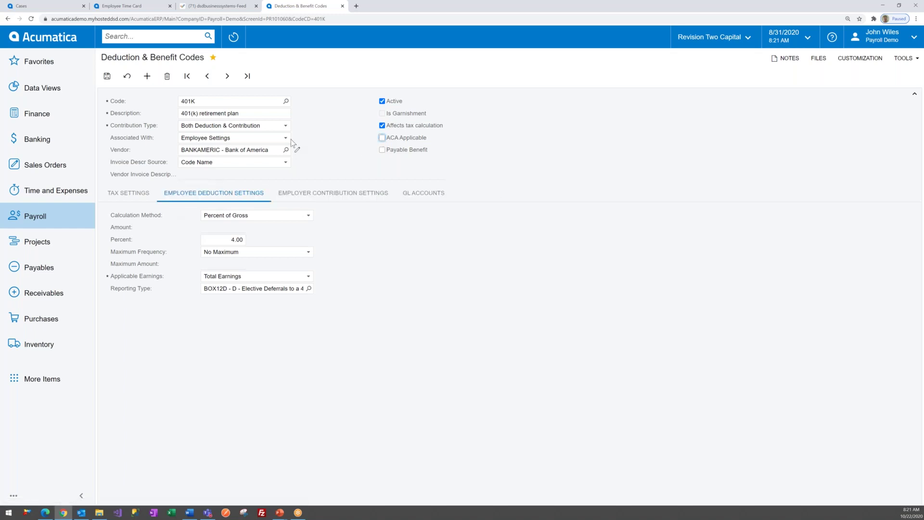
left_click(254, 150)
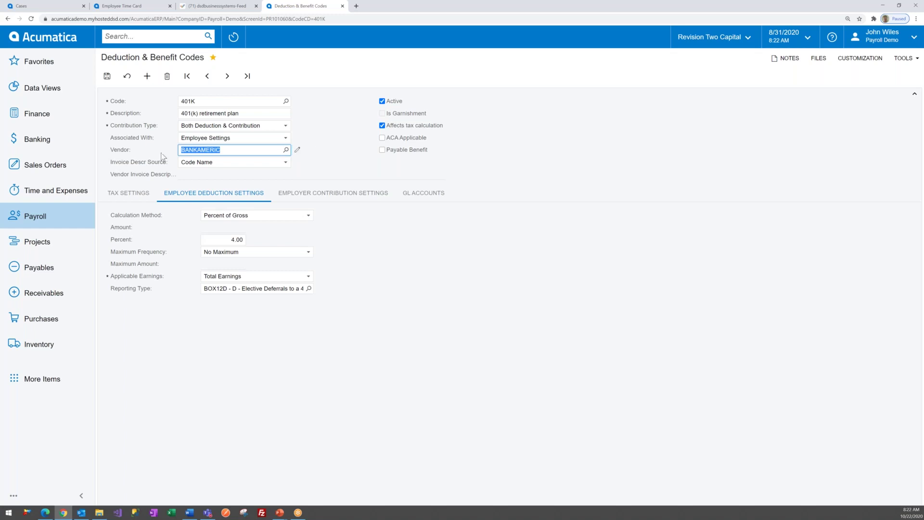
Step: Add Overtime Rules to the favorites, open it discarding unsaved changes, and inspect the SUNDAY8 rule's day of week and state
left_click(47, 221)
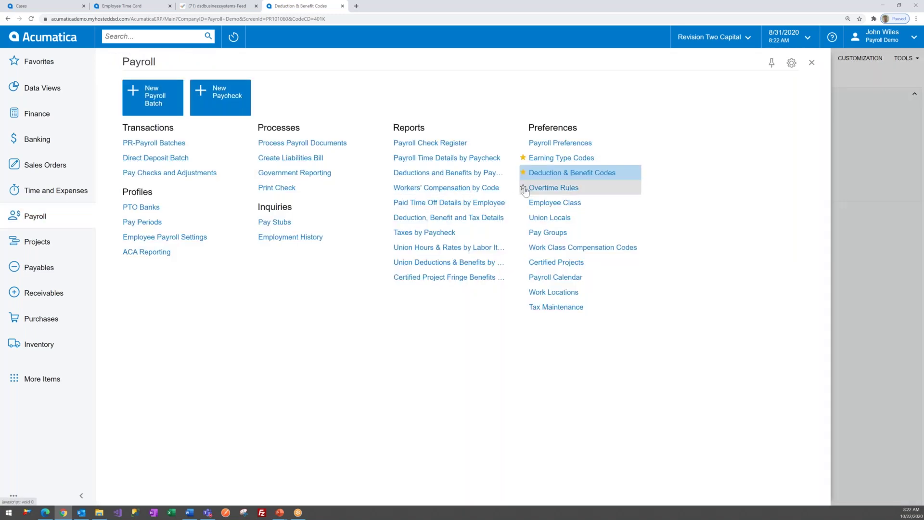
left_click(523, 187)
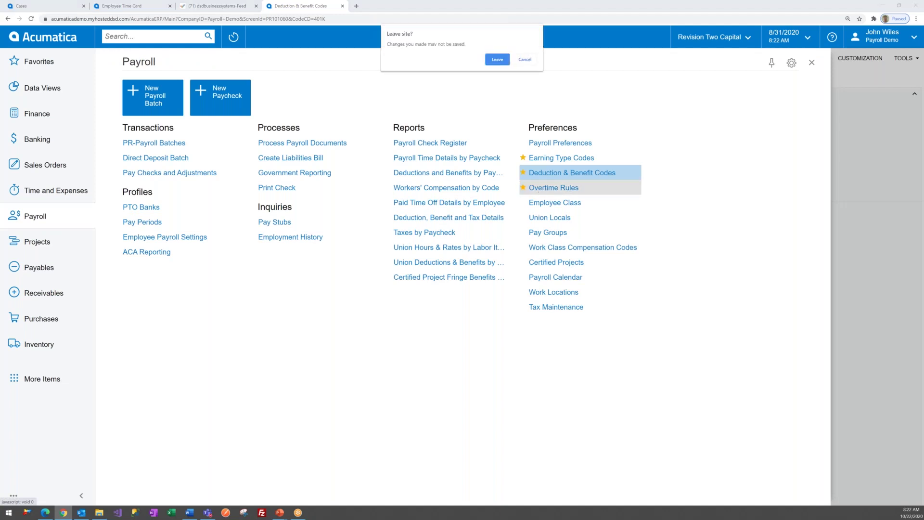
left_click(504, 61)
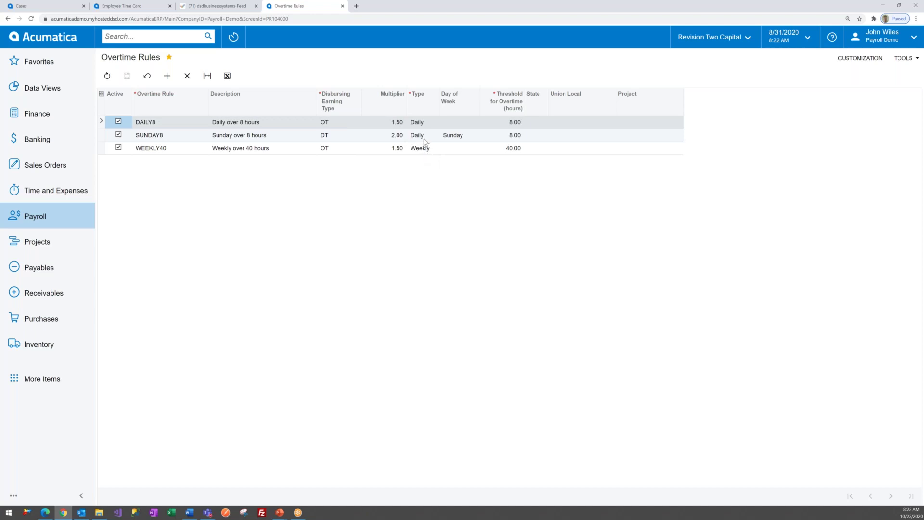
left_click(461, 138)
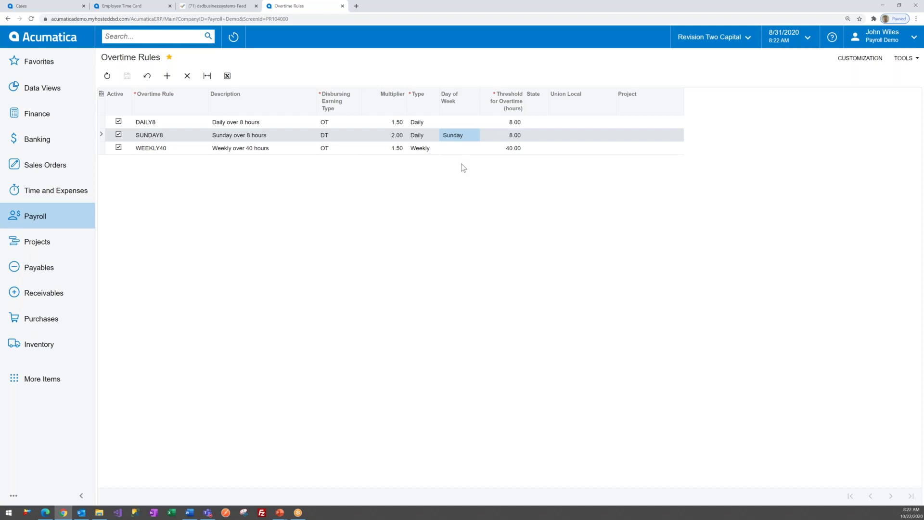
left_click(542, 137)
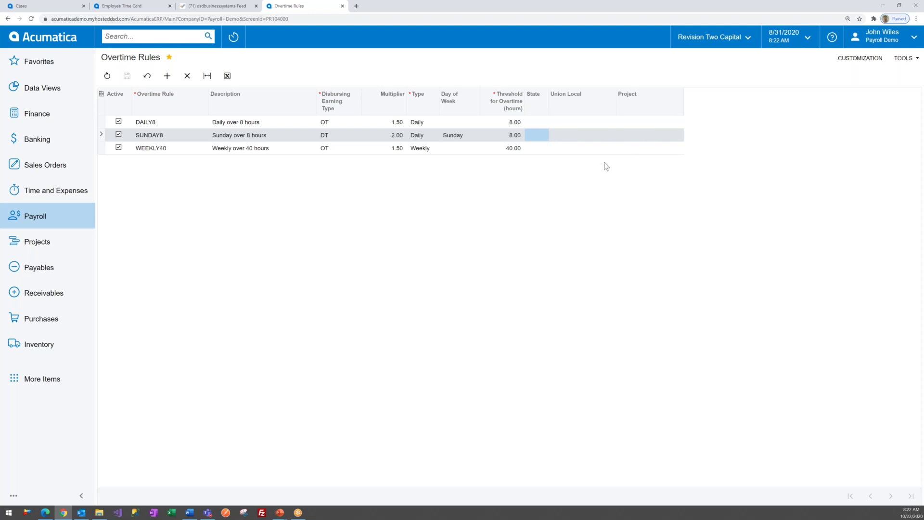
Step: Add the Union Locals form to the favorites and view the WDCL union local with its vendor and earning rates
left_click(35, 216)
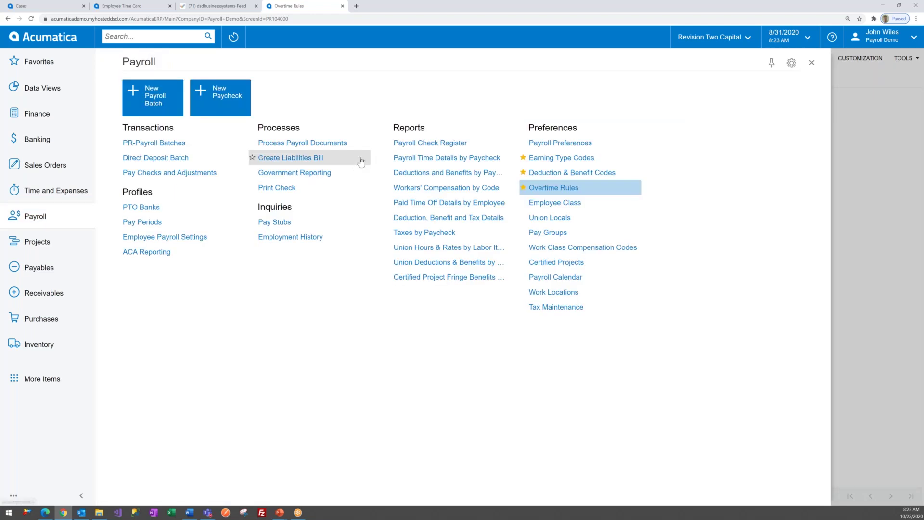
left_click(523, 217)
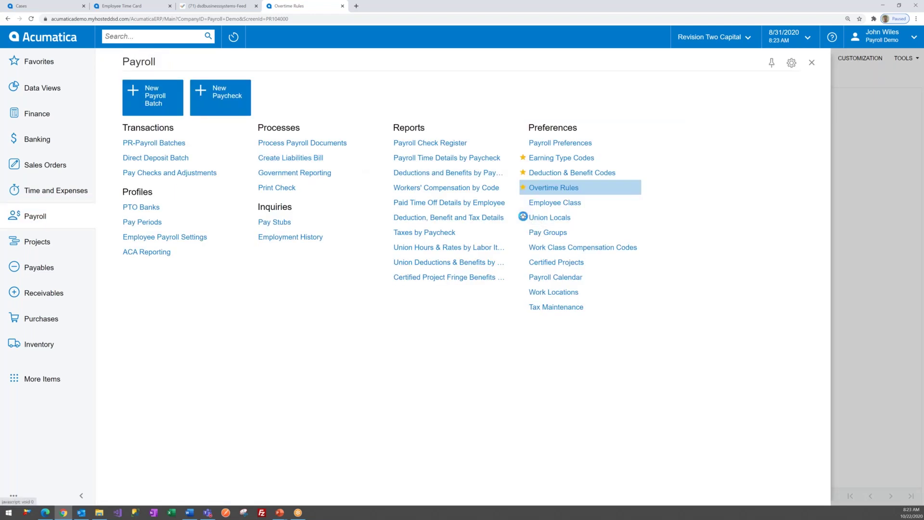
left_click(541, 219)
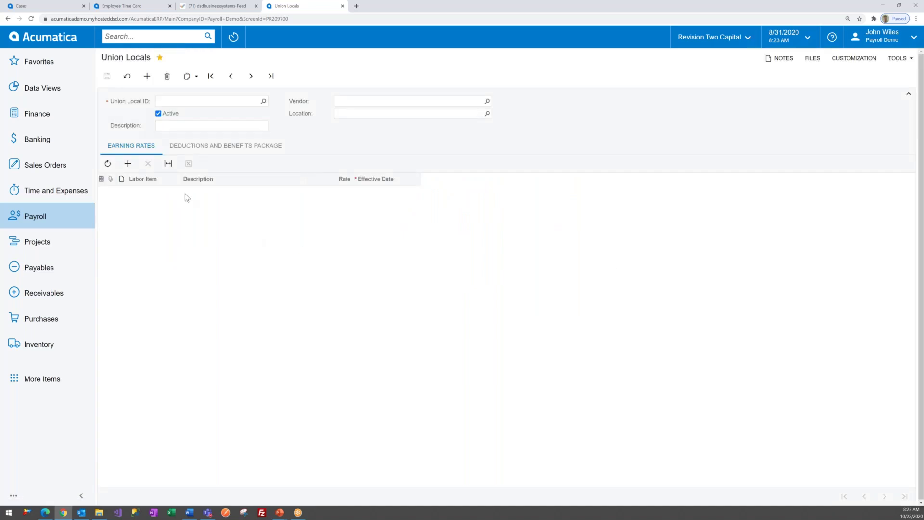
left_click(251, 76)
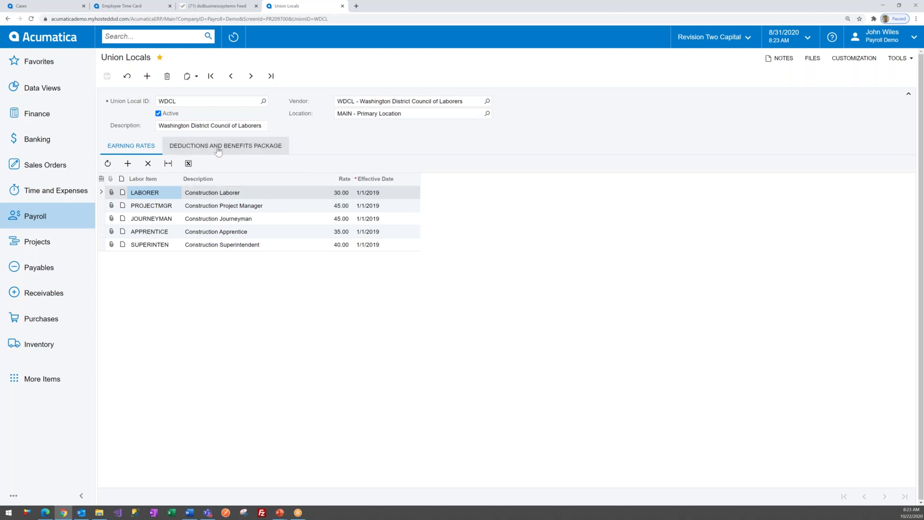
left_click(353, 102)
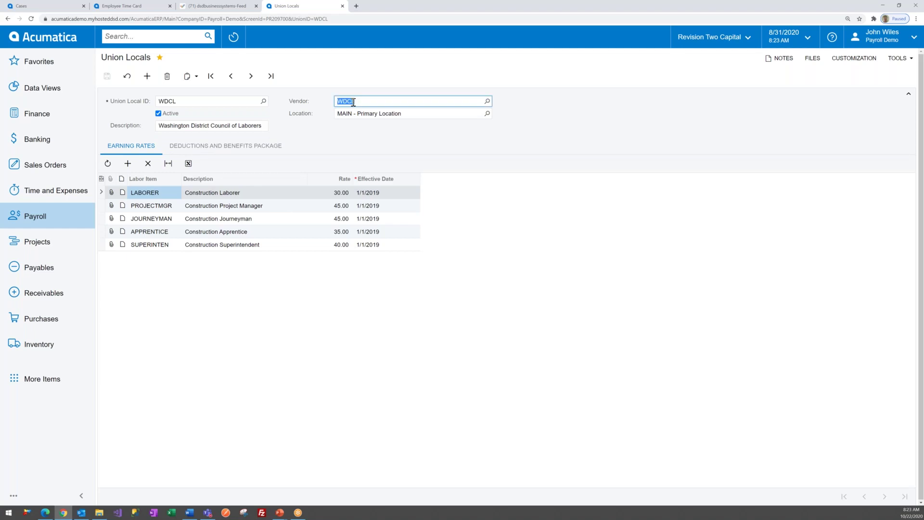
left_click(361, 145)
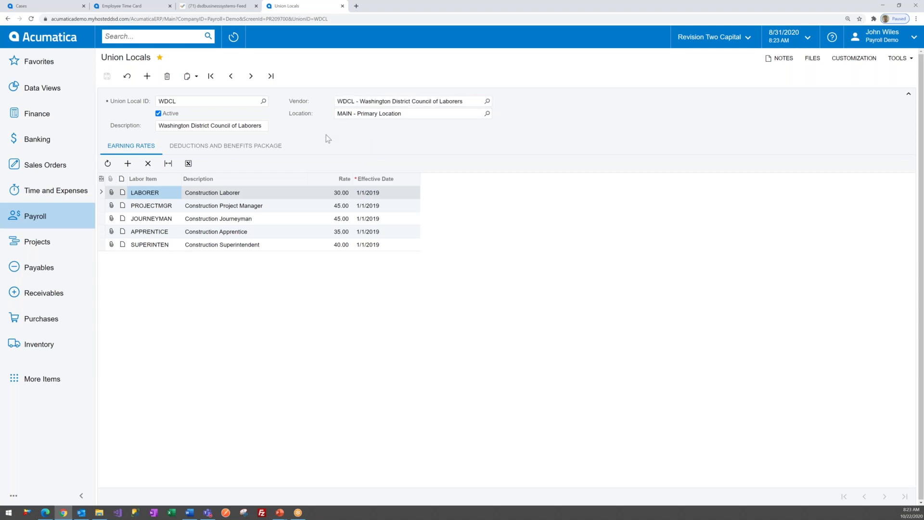
Step: Add the Pay Groups and Certified Projects forms to the favorites and open each one
left_click(48, 226)
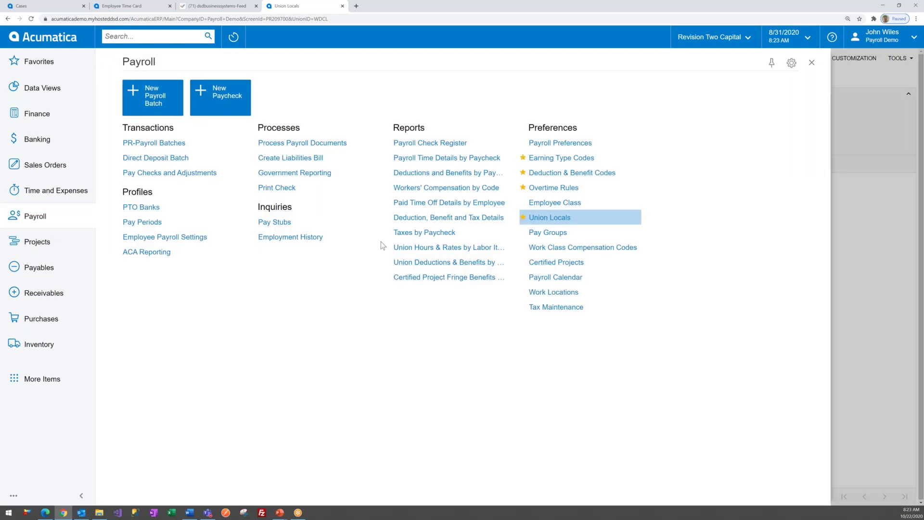
left_click(542, 234)
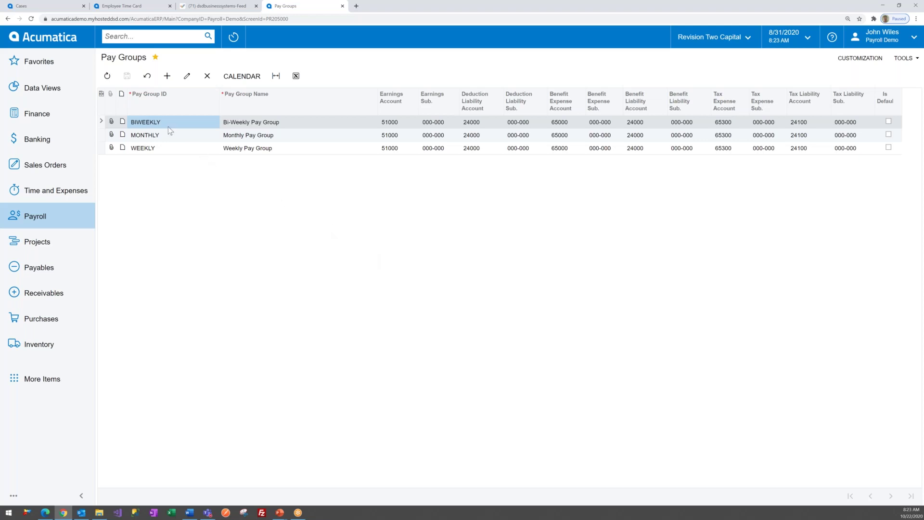
left_click(58, 222)
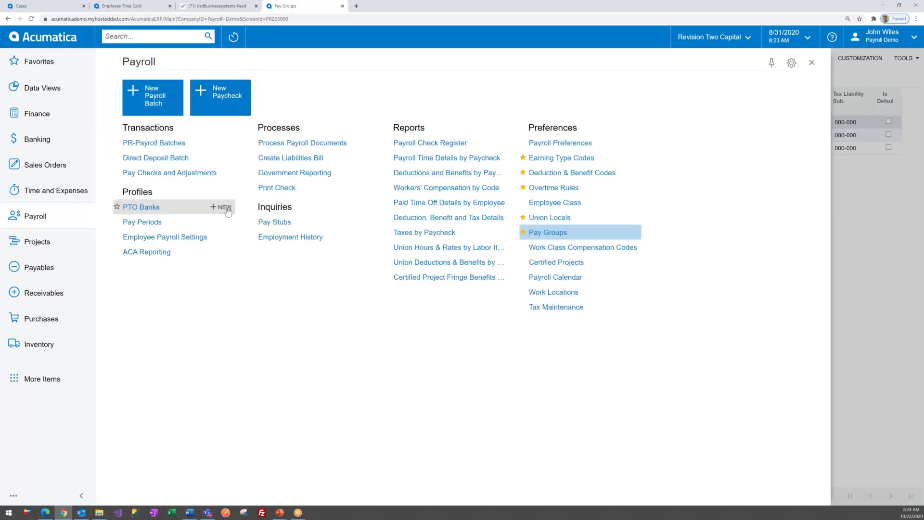
left_click(550, 264)
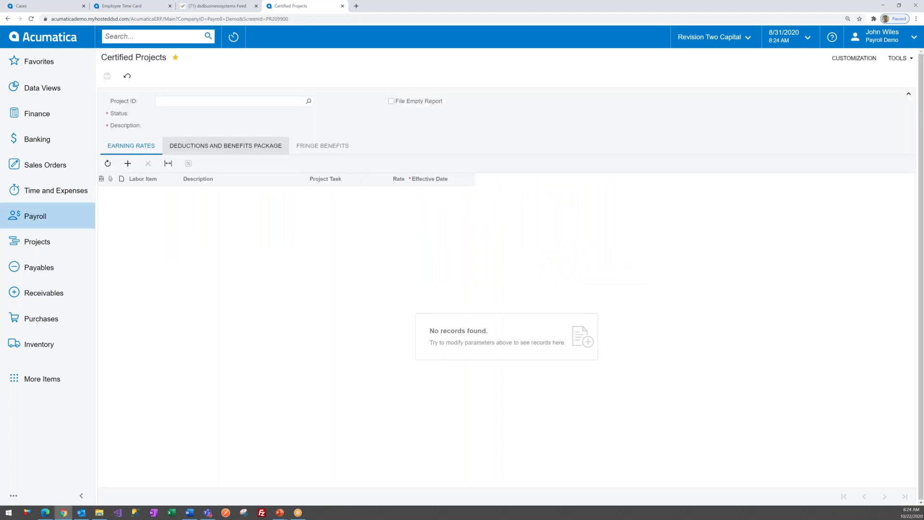
Step: Load the CSTRCERTIF project in Certified Projects and view its labor item earning rates
left_click(309, 103)
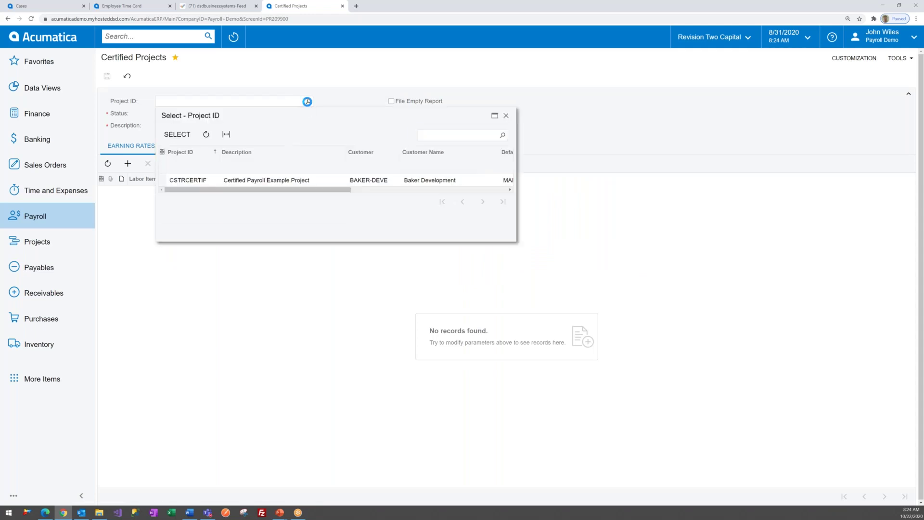
left_click(176, 136)
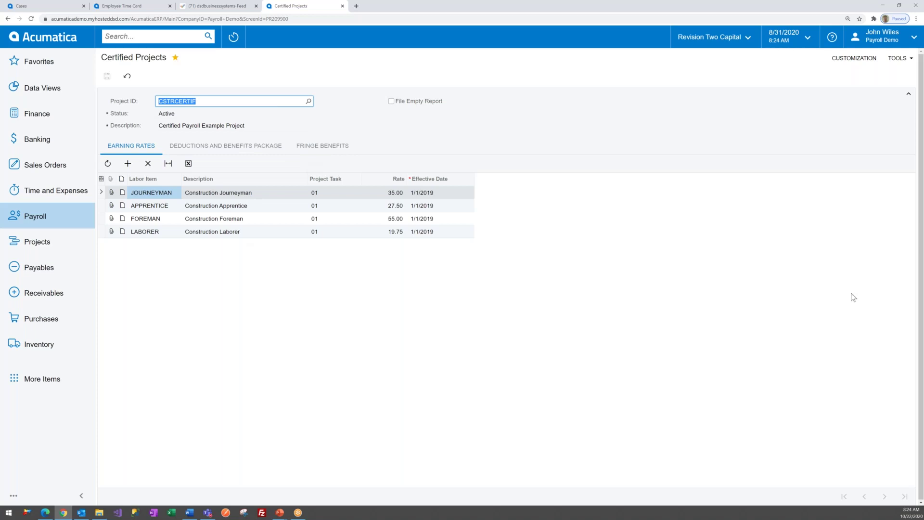
Step: Add the Work Locations form to the favorites, open it and load the MCLEAN location to view its address
left_click(43, 216)
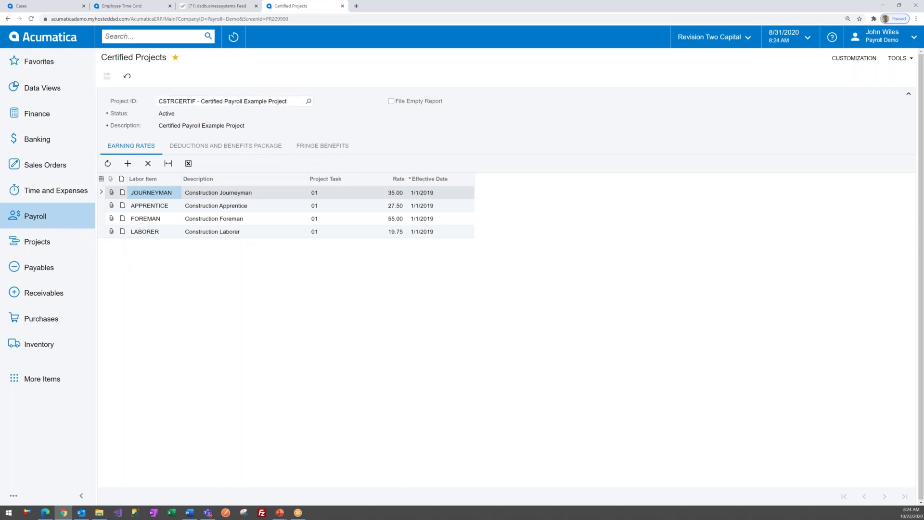
left_click(523, 293)
left_click(537, 296)
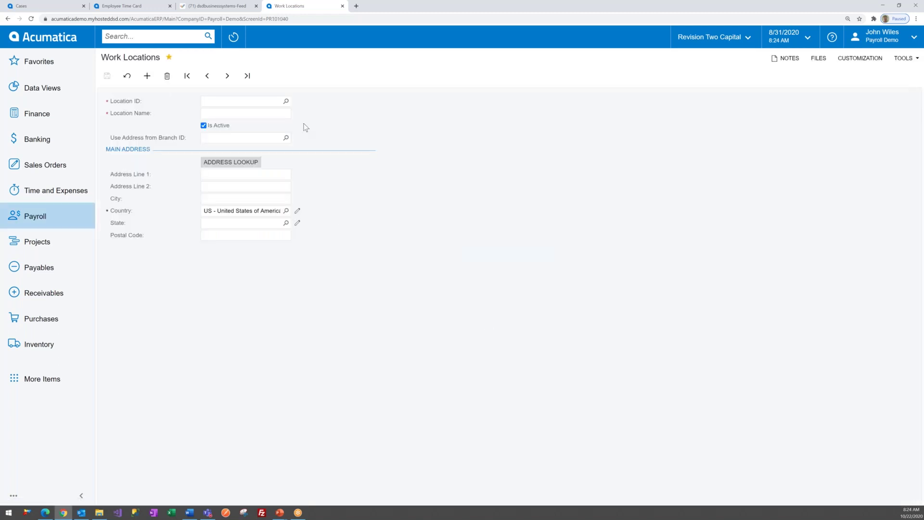
left_click(286, 101)
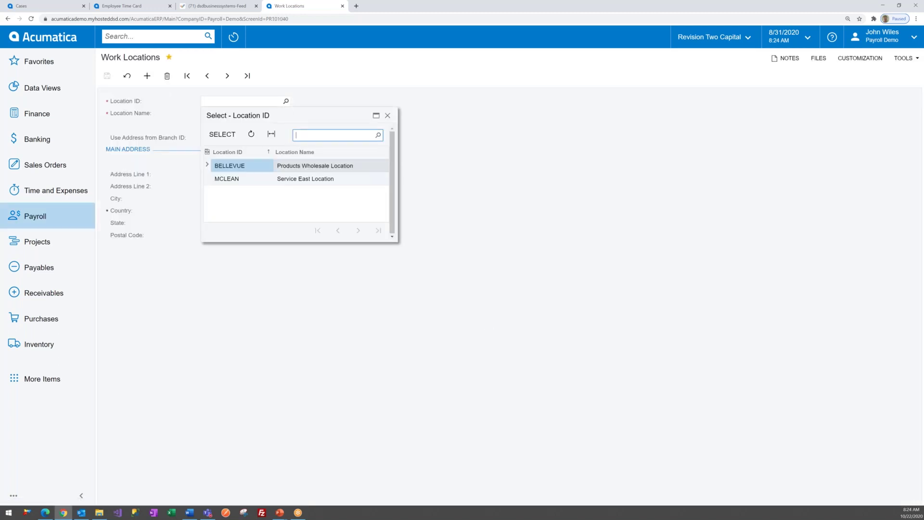
left_click(255, 179)
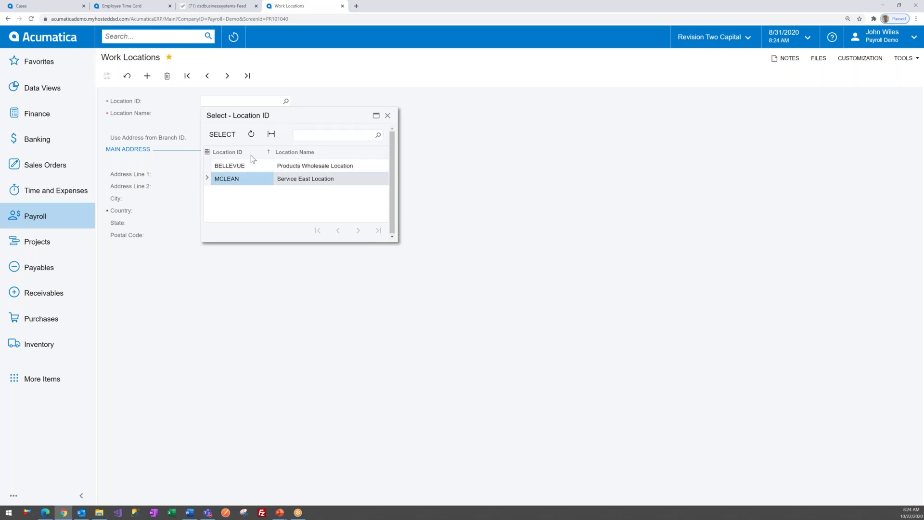
left_click(222, 134)
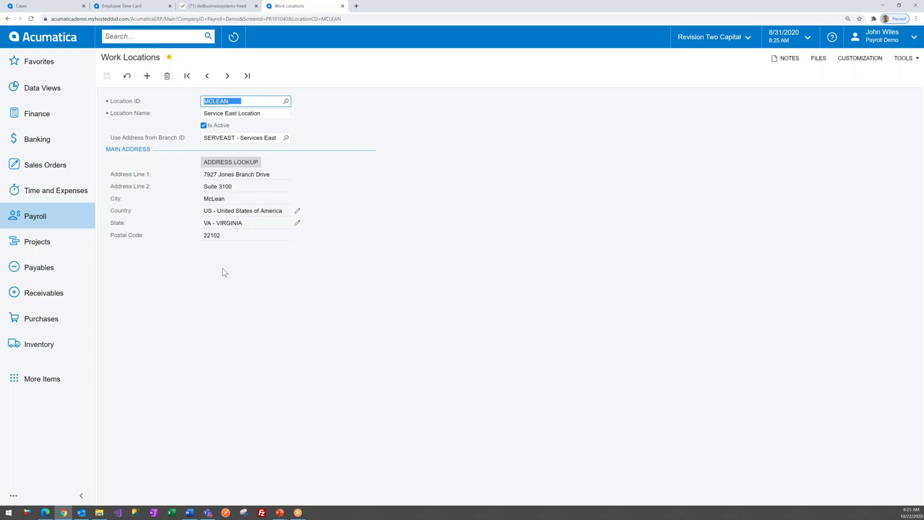
Step: Add Tax Maintenance to the favorites, open it and view the tax settings of the ER FUTA code
left_click(28, 224)
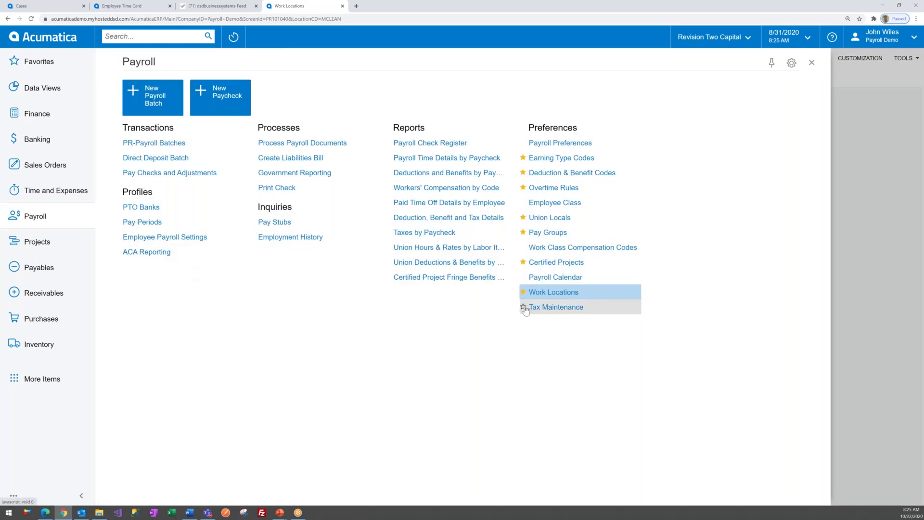
left_click(534, 309)
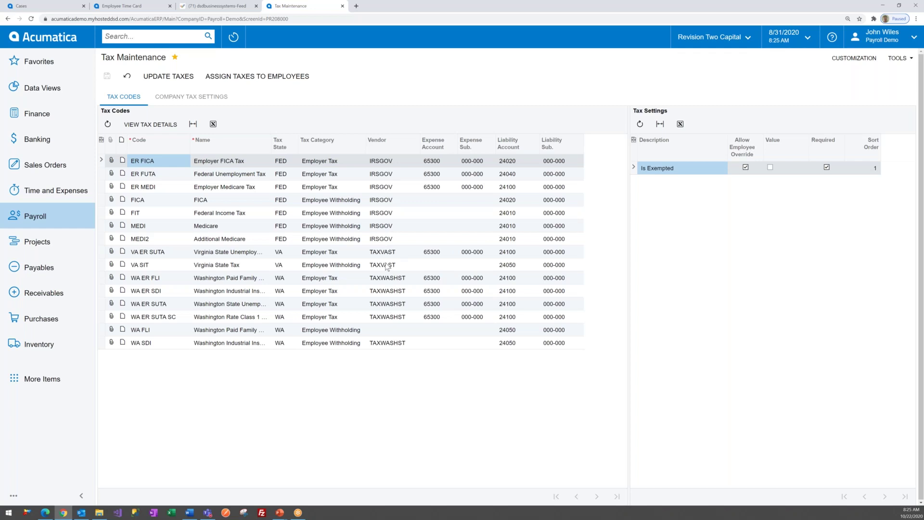
left_click(353, 174)
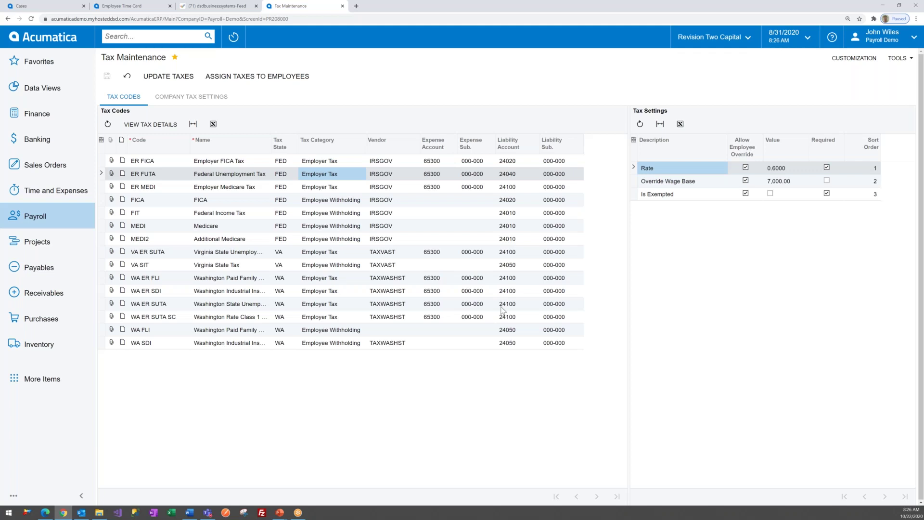
Step: Add Employee Payroll Settings to the favorites, open it and open the second listed employee's record
left_click(42, 220)
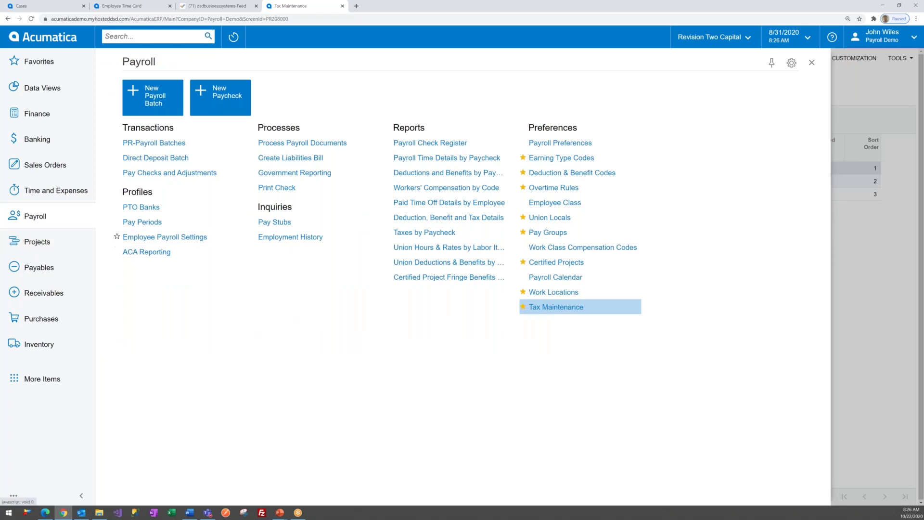
left_click(144, 241)
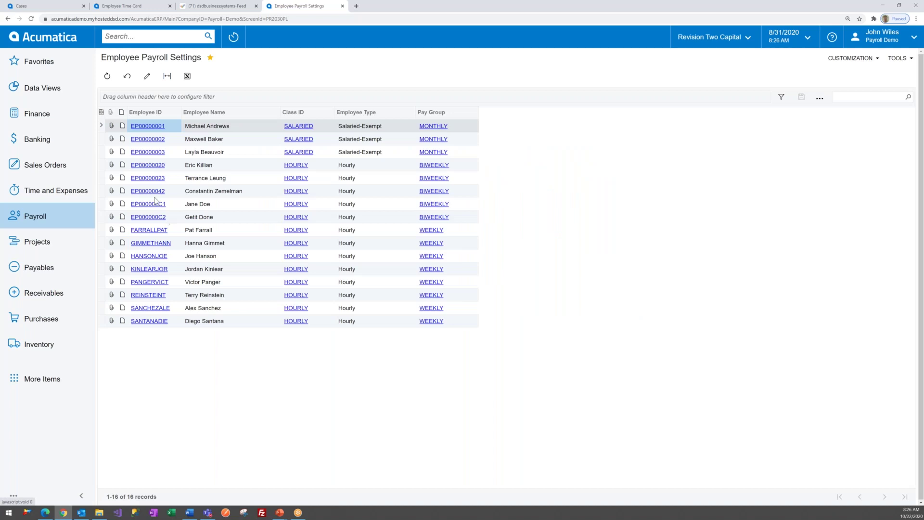
left_click(150, 141)
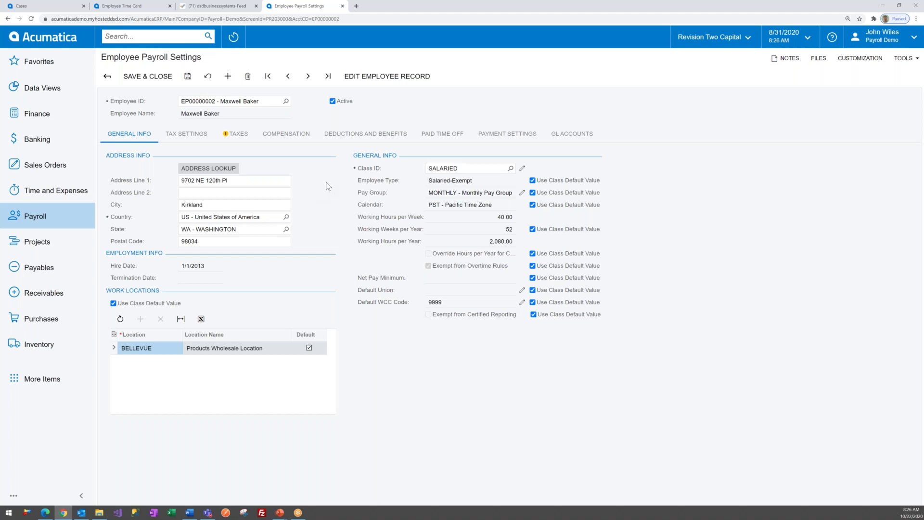
Step: View the linked employee record in its separate window beside the payroll settings, and close it
left_click(373, 81)
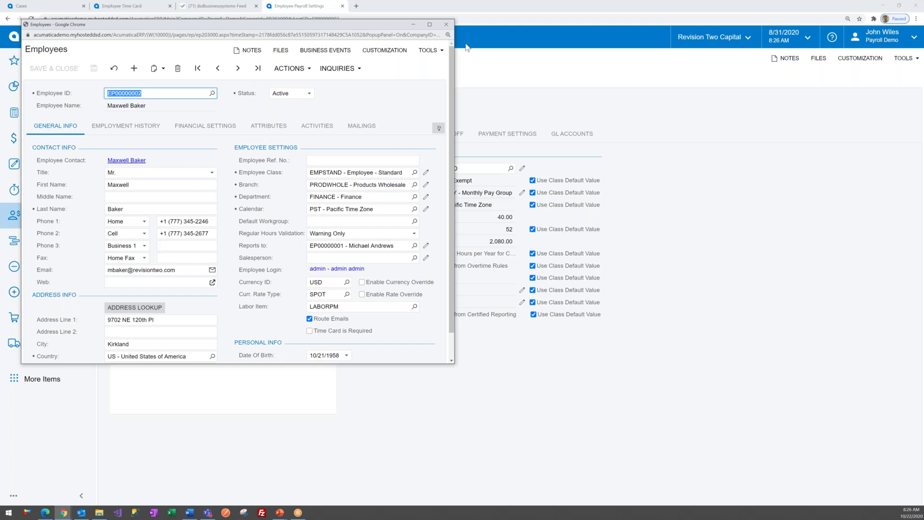
left_click_drag(312, 24, 649, 58)
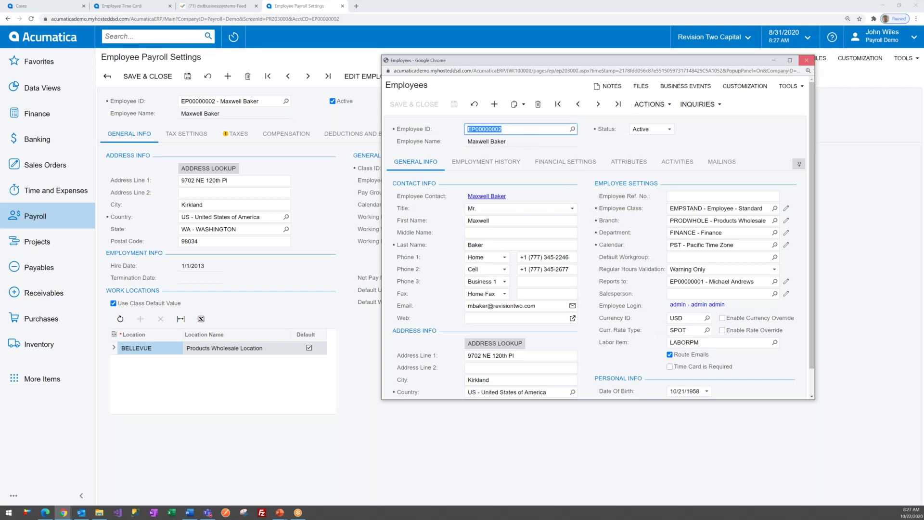
left_click(806, 61)
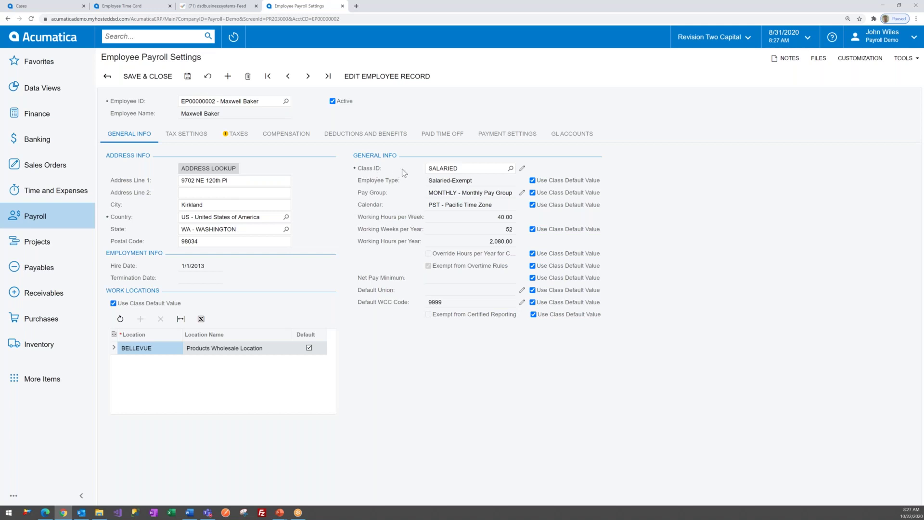
Step: Review the payroll settings and work locations of the SALARIED employee class, and toggle the Employee Type's class default off and back on
left_click(522, 171)
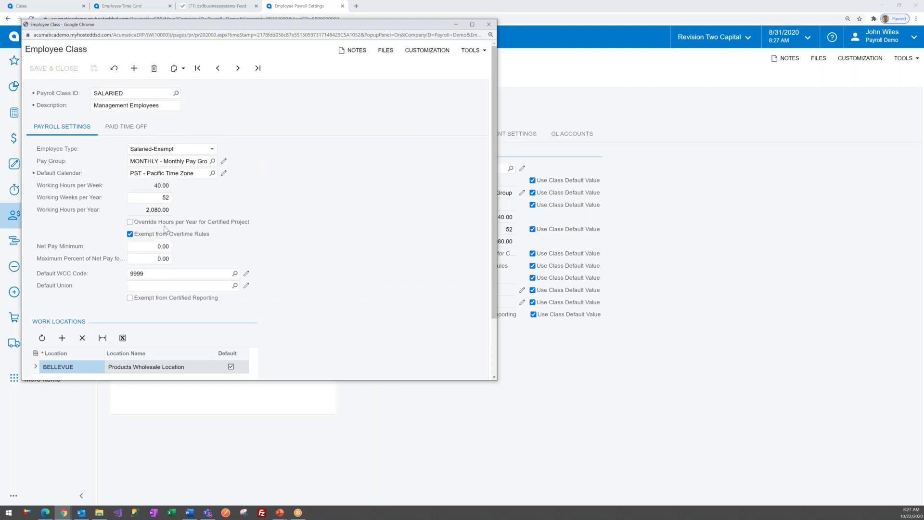
scroll(308, 240, "down", 2)
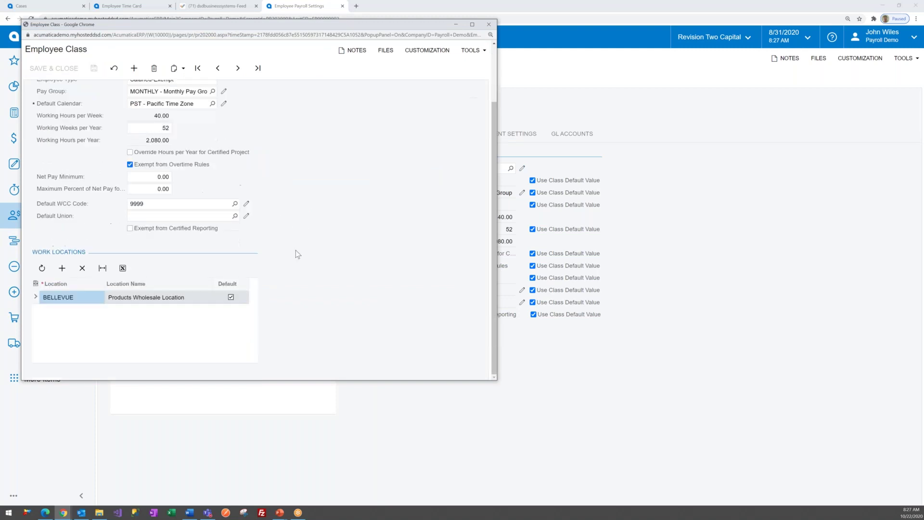
scroll(343, 296, "up", 2)
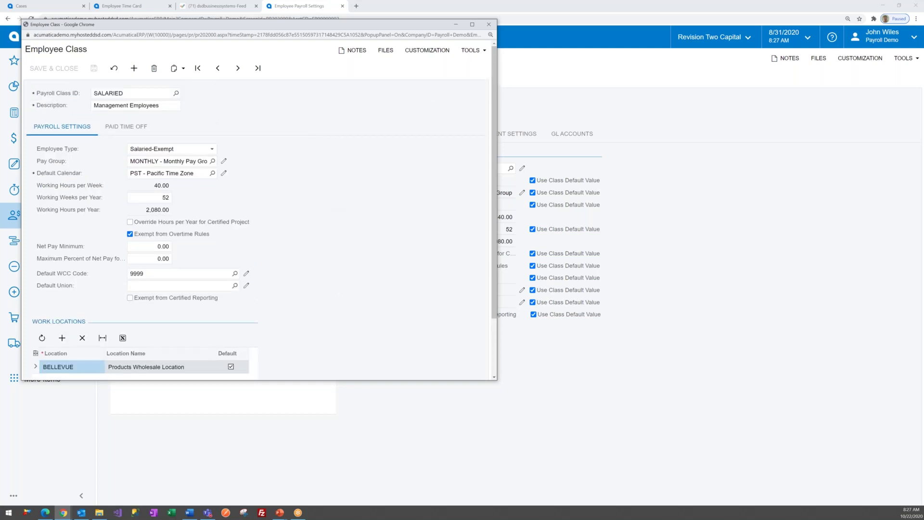
left_click(488, 25)
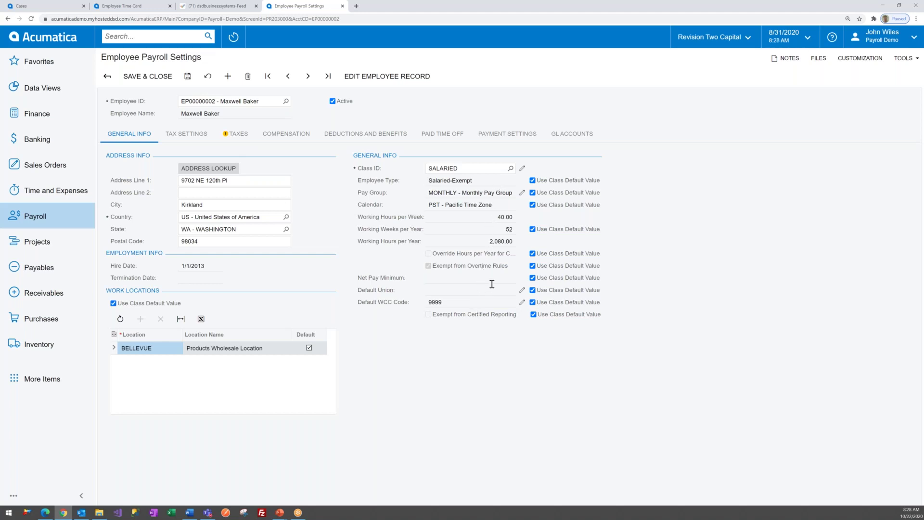
left_click(533, 181)
left_click(532, 182)
Step: Review the employee's tax settings and assigned taxes, including the individual settings of the ER FUTA tax
left_click(237, 171)
left_click(192, 137)
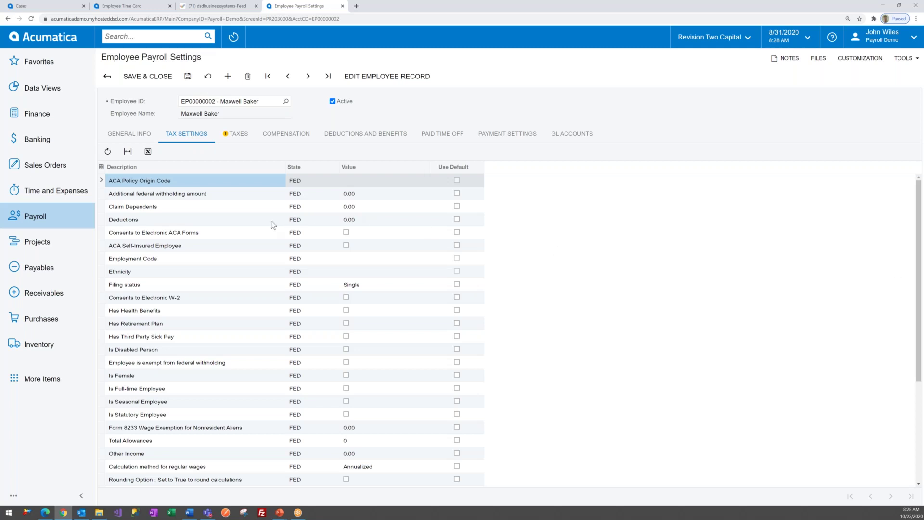
scroll(272, 281, "down", 5)
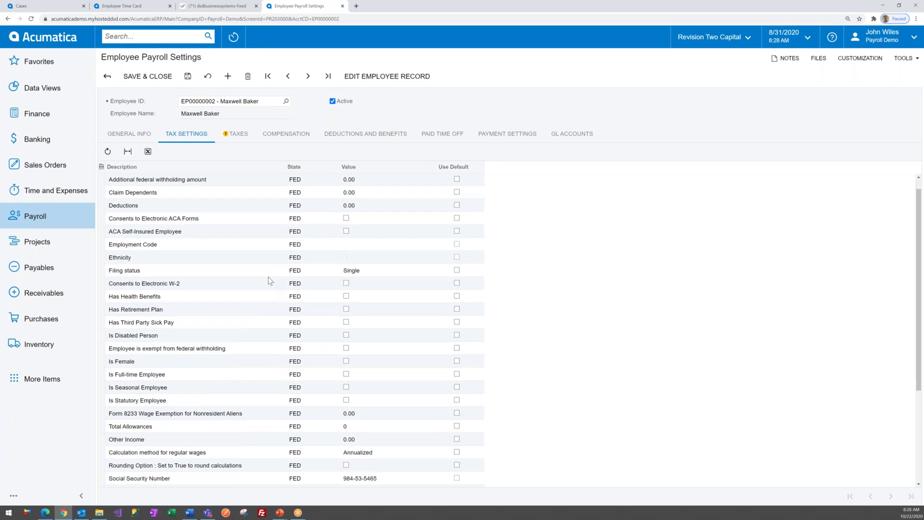
scroll(269, 279, "up", 5)
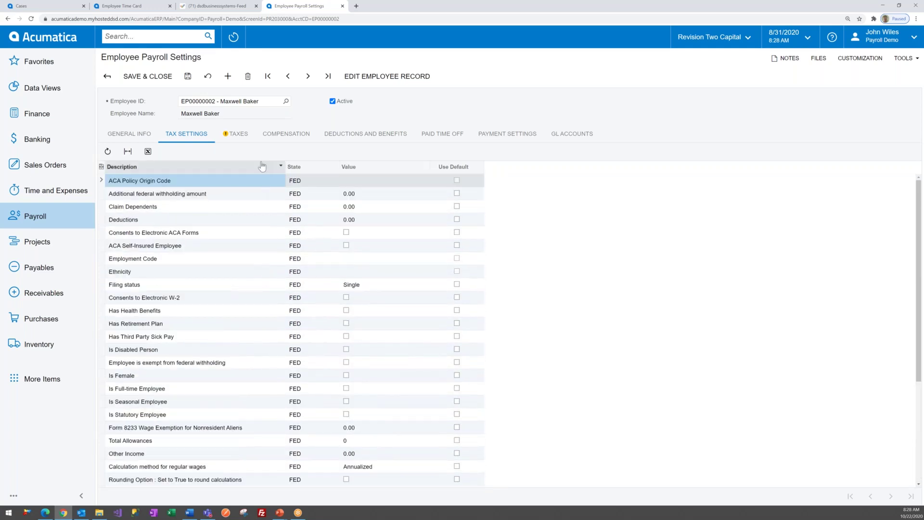
left_click(237, 137)
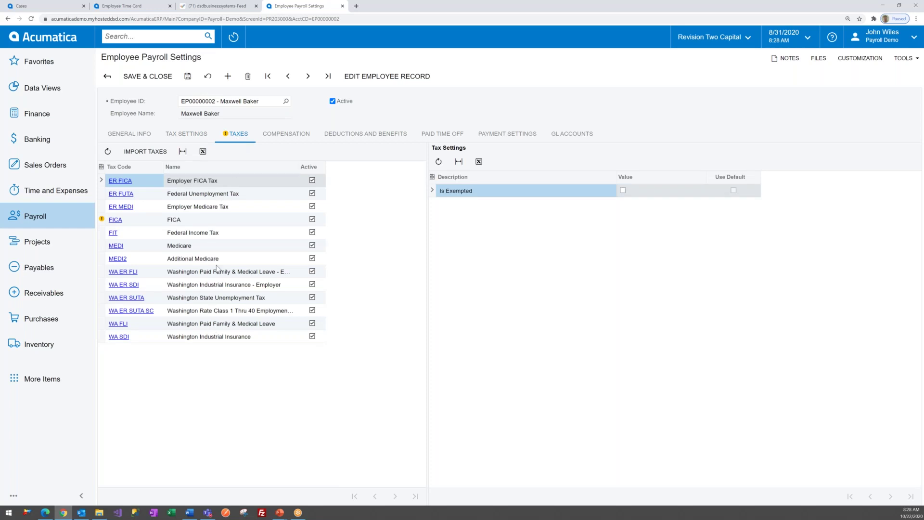
left_click(217, 194)
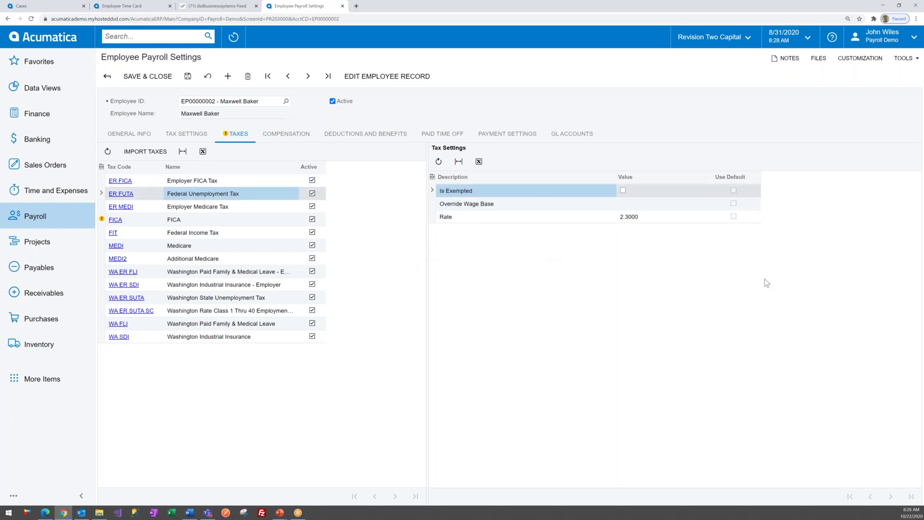
Step: Review the employee's compensation, deductions and benefits, paid time off and payment settings
left_click(274, 136)
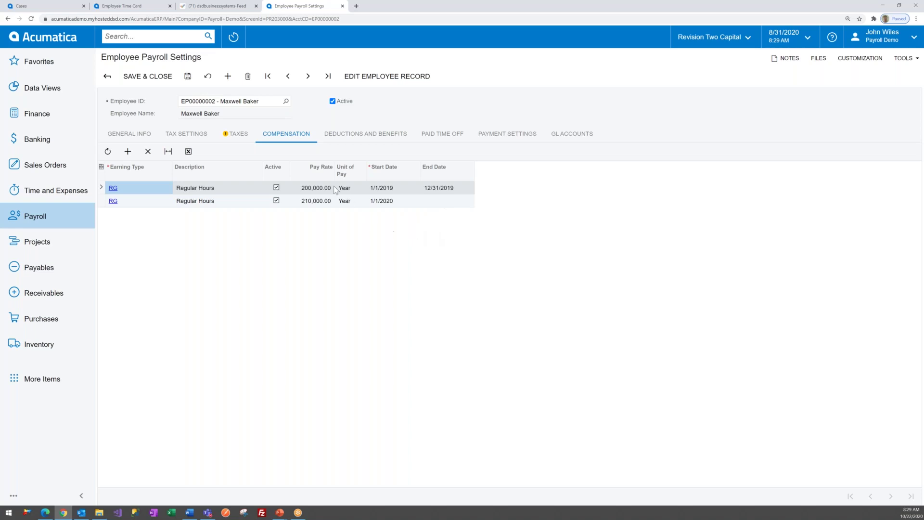
left_click(366, 135)
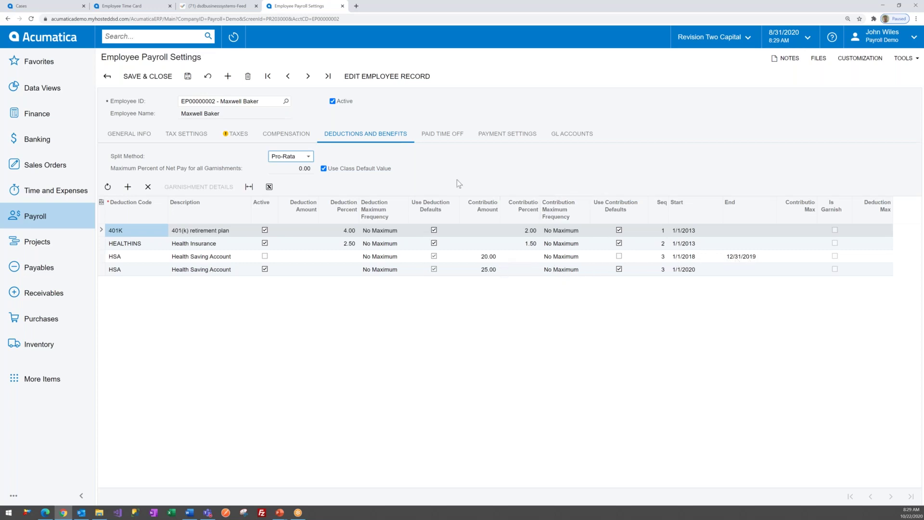
left_click(441, 140)
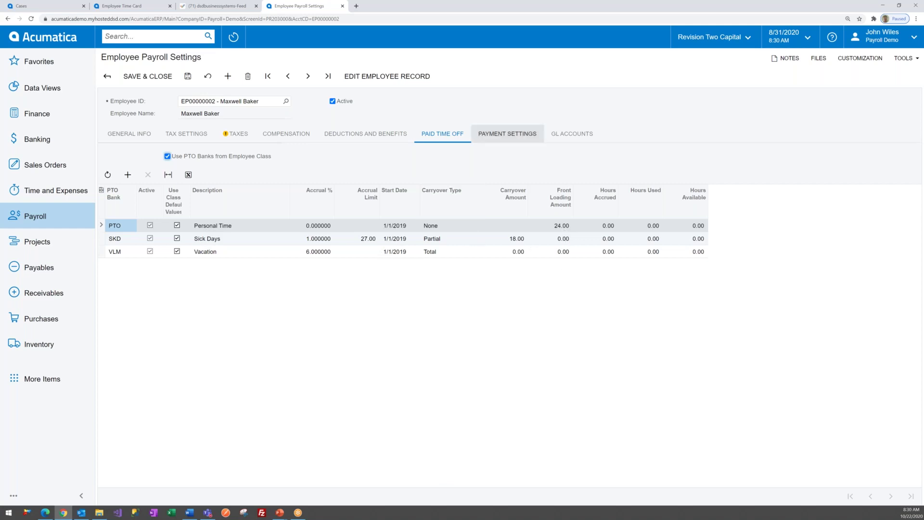
left_click(507, 133)
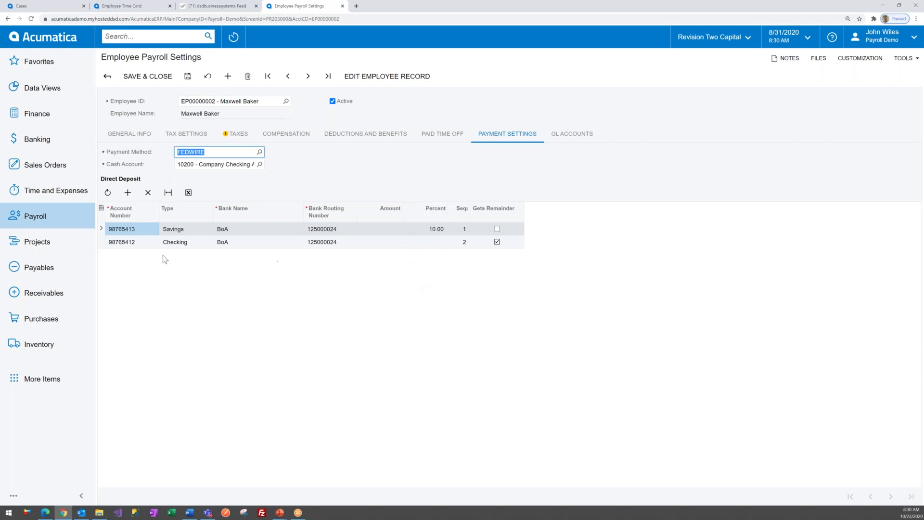
Step: Start a new payroll batch, discarding unsaved changes, with payroll type Regular and the WEEKLY pay group
left_click(27, 225)
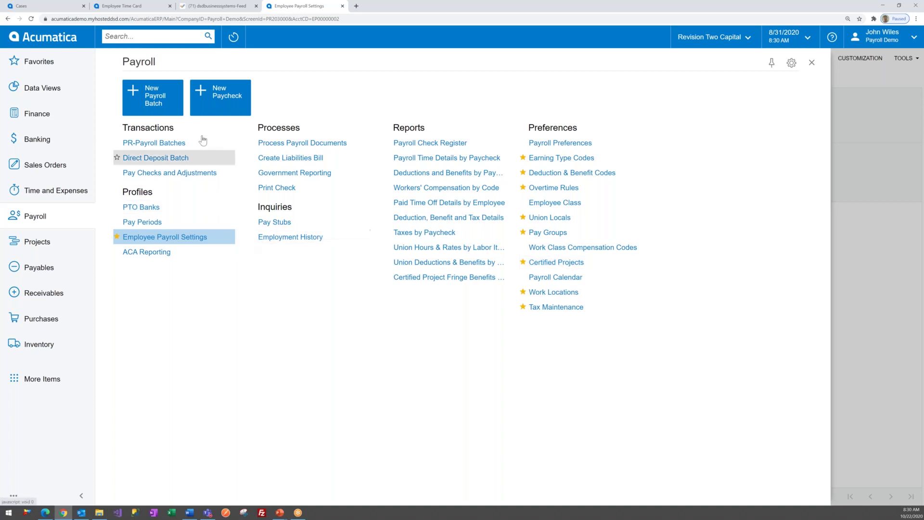
left_click(153, 100)
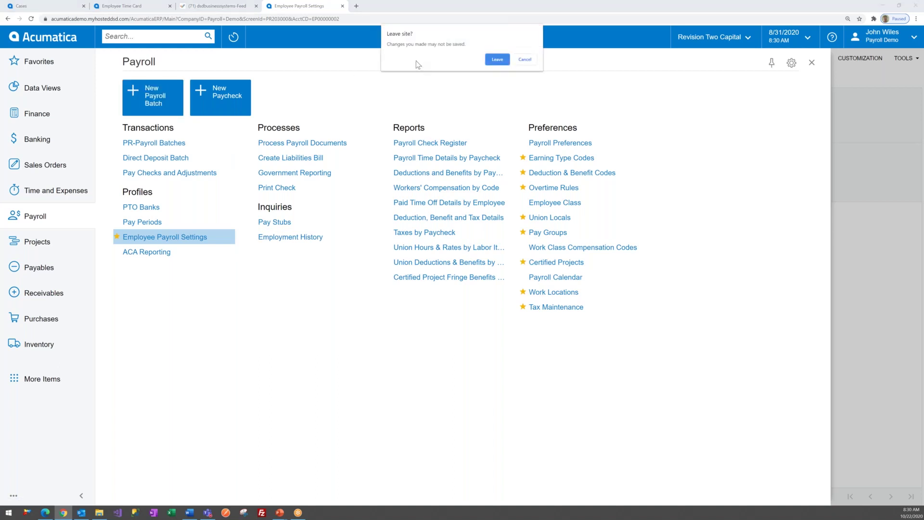
left_click(503, 60)
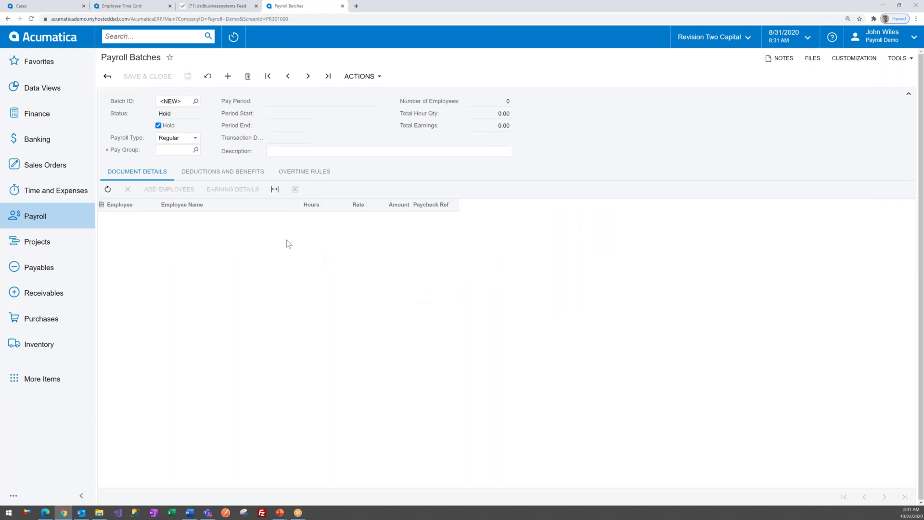
left_click(195, 140)
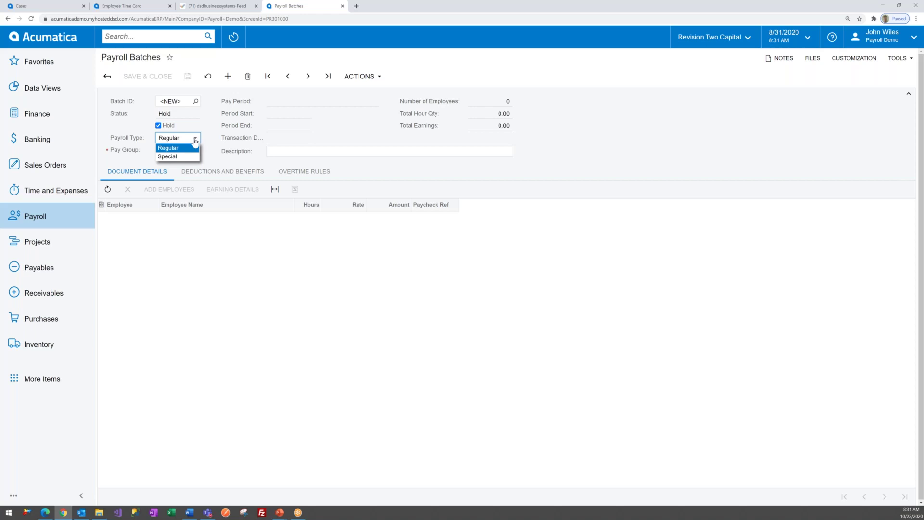
left_click(195, 147)
left_click(195, 150)
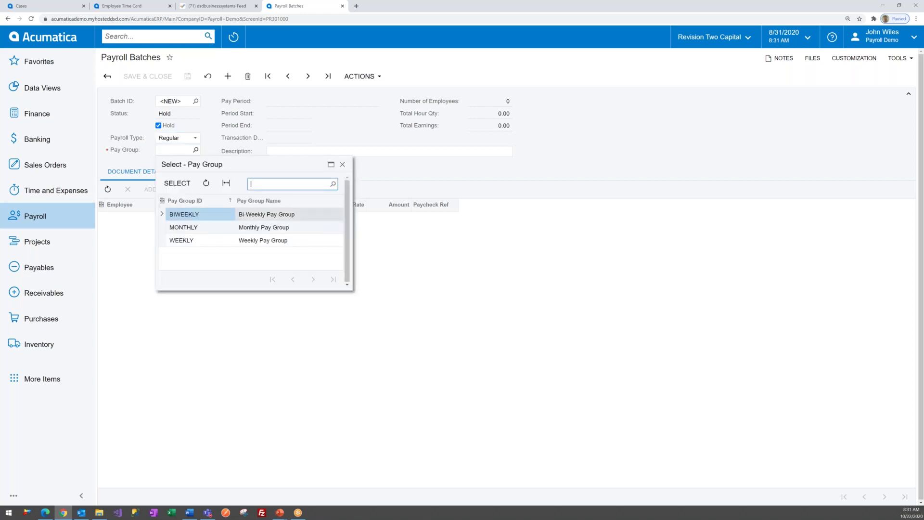
double_click(182, 240)
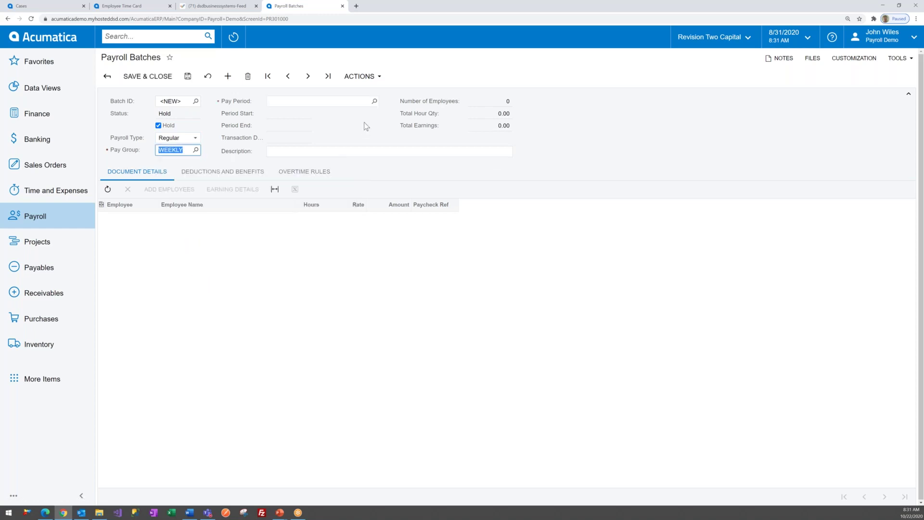
Step: Set the batch's pay period to 36-2020 and its description to "Weekly Payroll for week ending 8/29/2020"
left_click(373, 102)
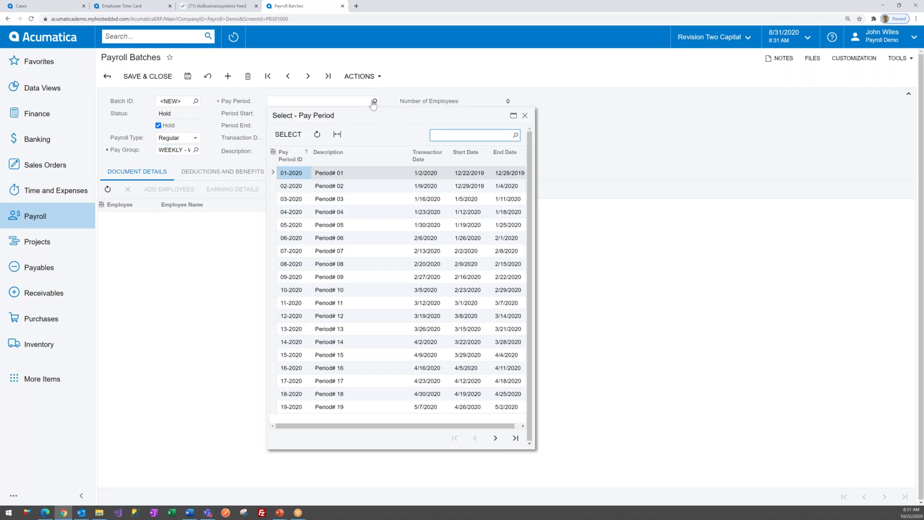
left_click(495, 438)
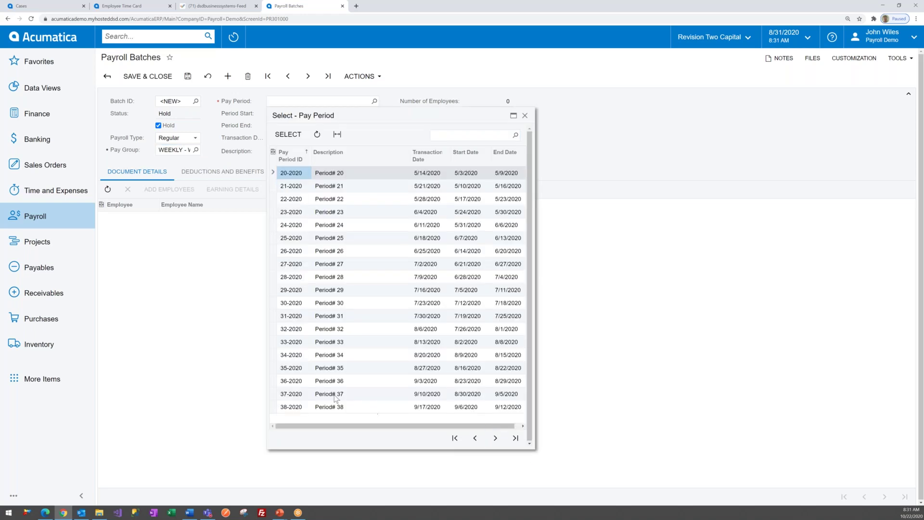
double_click(318, 381)
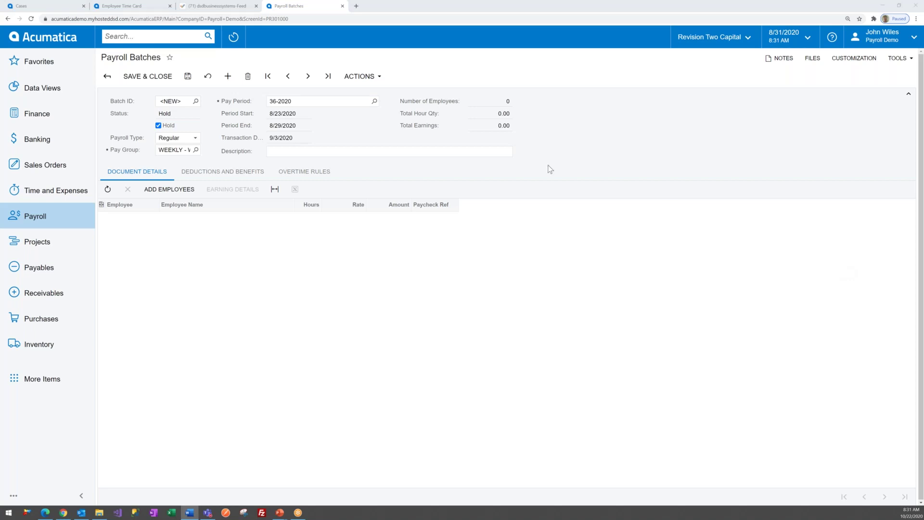
left_click(418, 150)
right_click(418, 150)
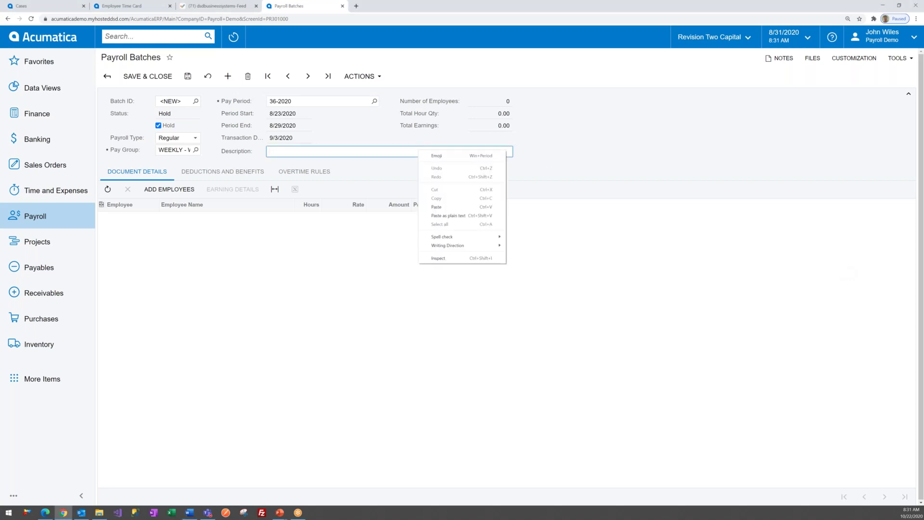
left_click(436, 206)
left_click(331, 270)
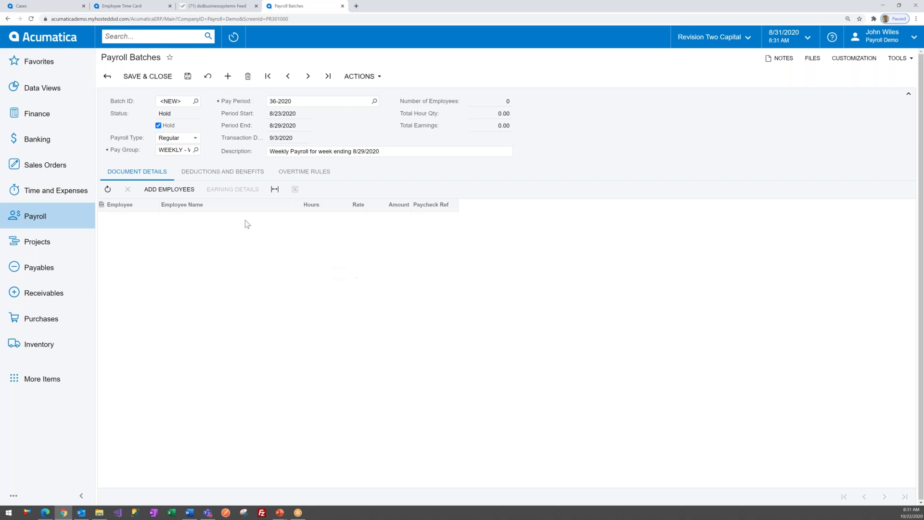
Step: Add all listed hourly employees to the batch, bringing in their time activities
left_click(164, 190)
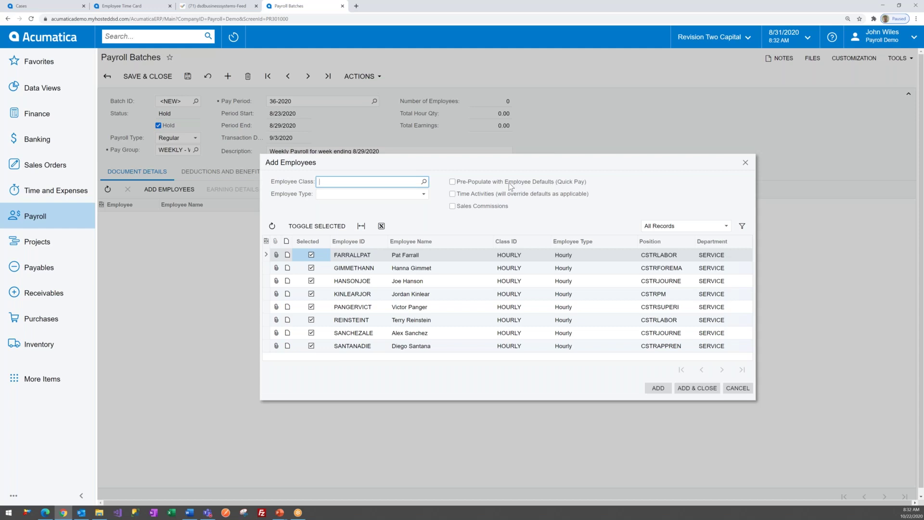
left_click(459, 199)
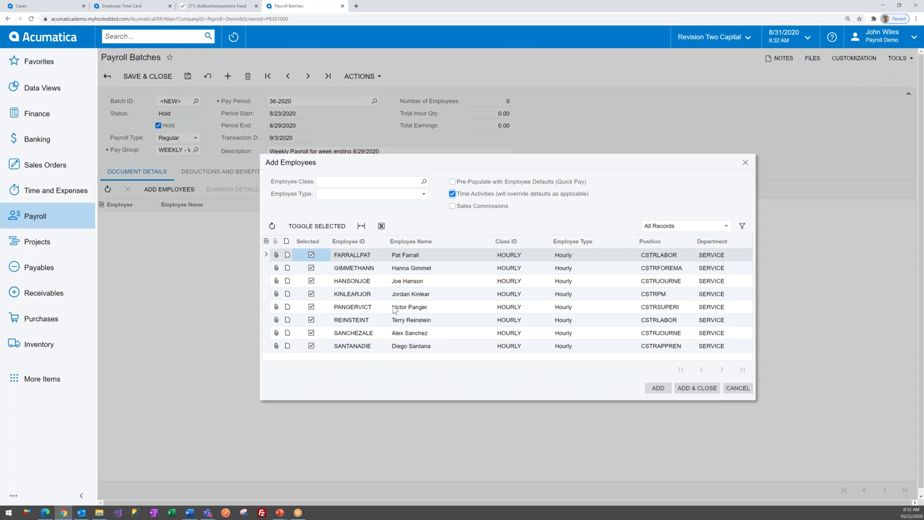
left_click(698, 390)
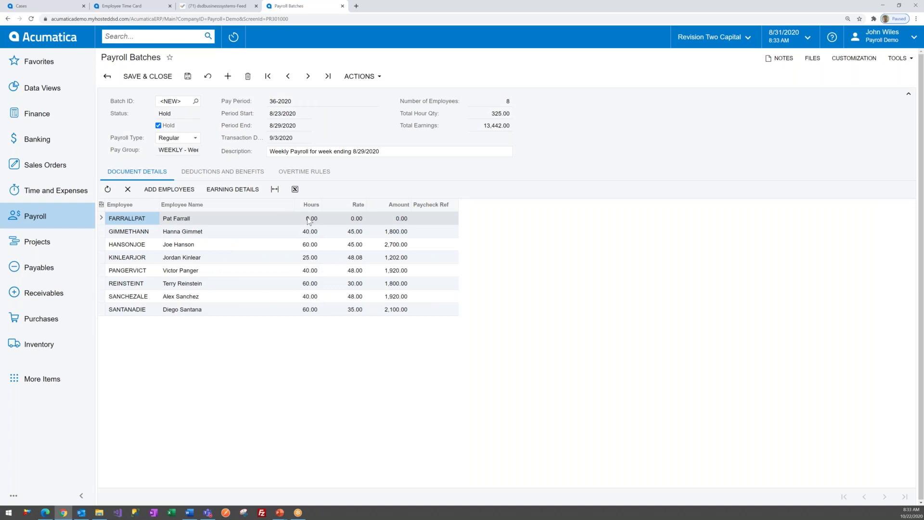
Step: Add an earning line for the first employee in the batch, dated 8/24/2020 with the regular hours code RG
left_click(228, 193)
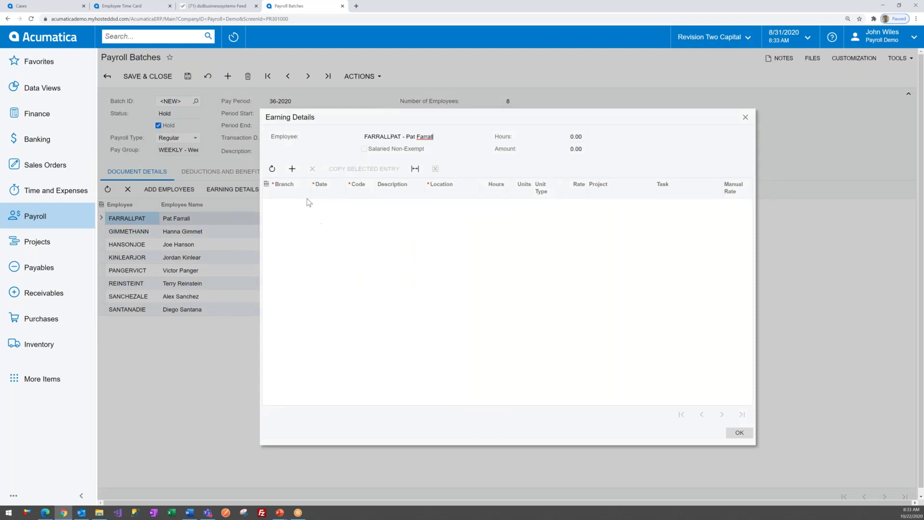
left_click(293, 170)
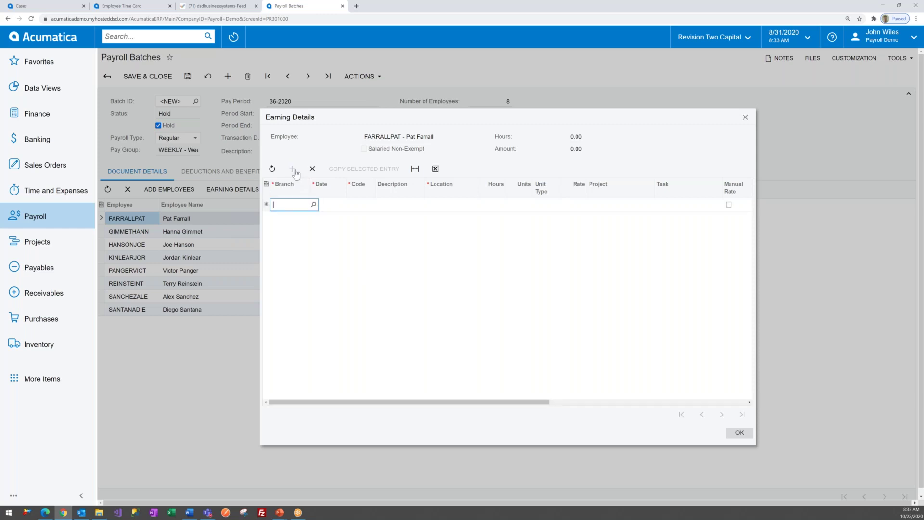
left_click(332, 205)
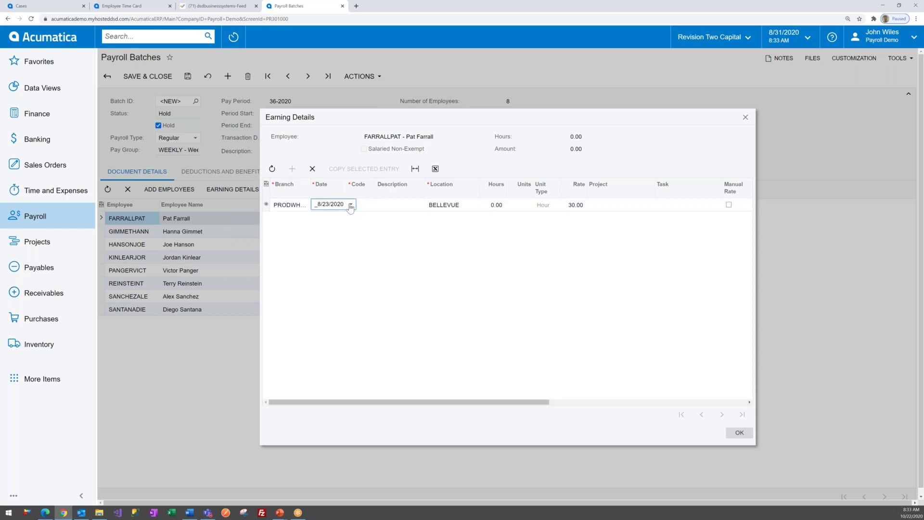
left_click(351, 205)
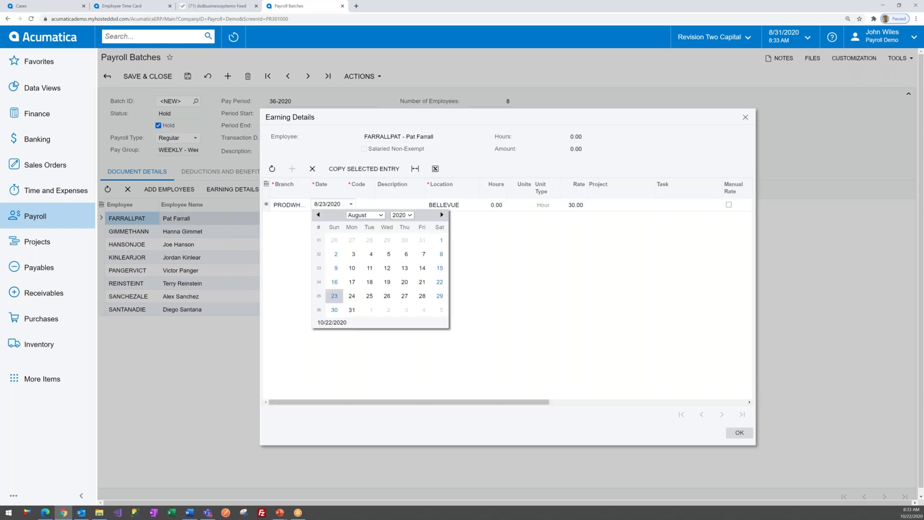
left_click(358, 300)
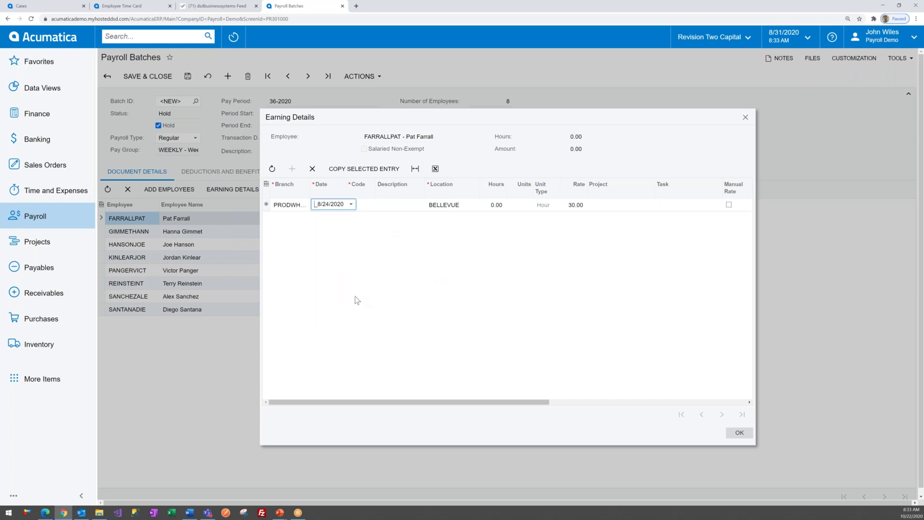
left_click(363, 207)
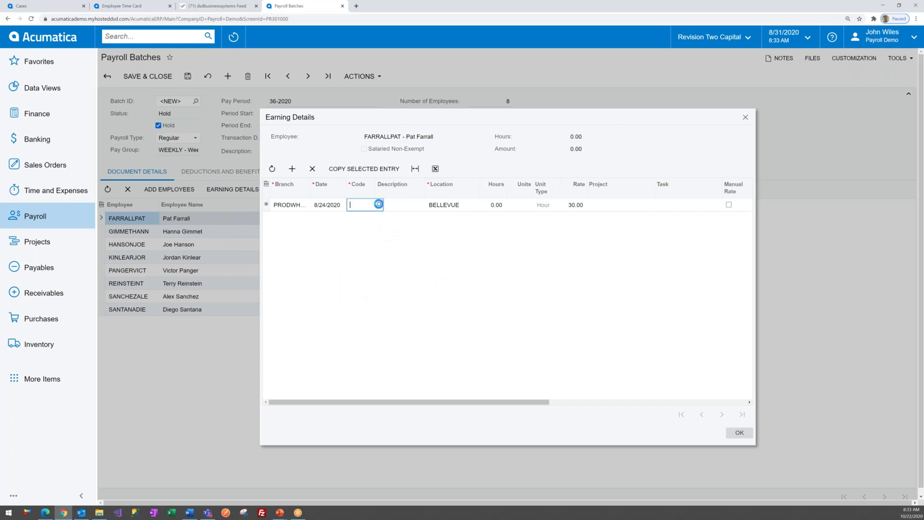
left_click(378, 205)
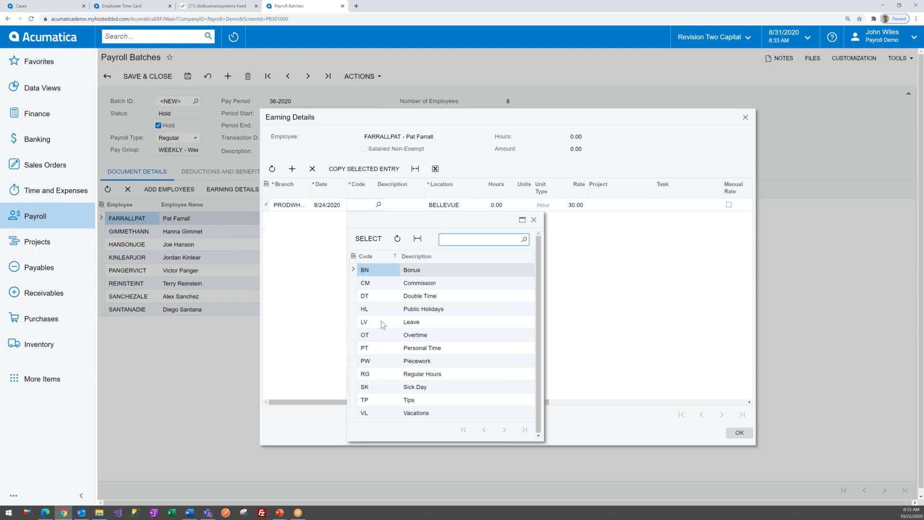
double_click(368, 373)
key("Tab")
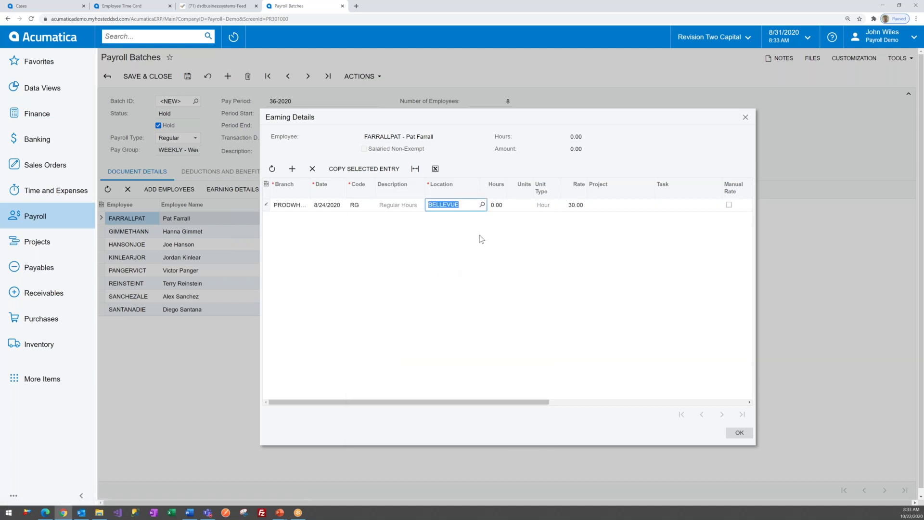
Step: Set the new earning line's hours to 8 and assign it to project AAProject
left_click(503, 210)
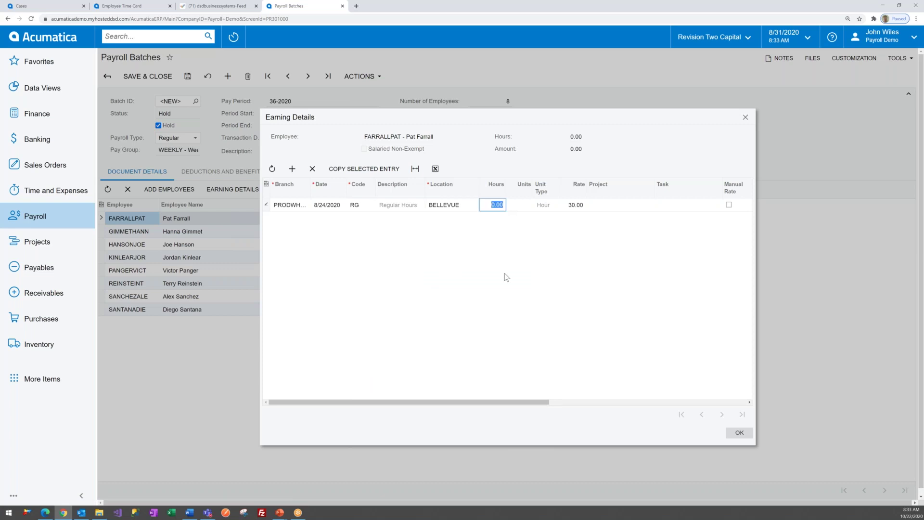
type("8")
key("Tab")
left_click(603, 207)
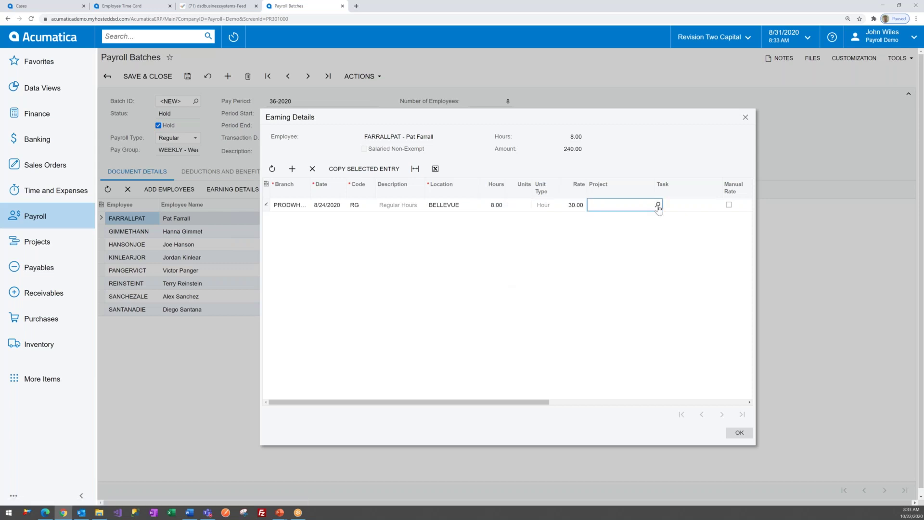
left_click(657, 205)
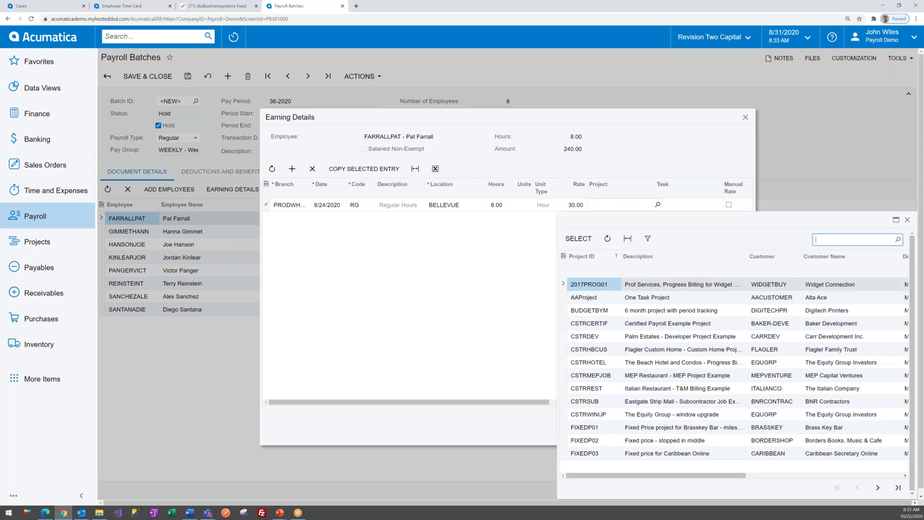
double_click(592, 297)
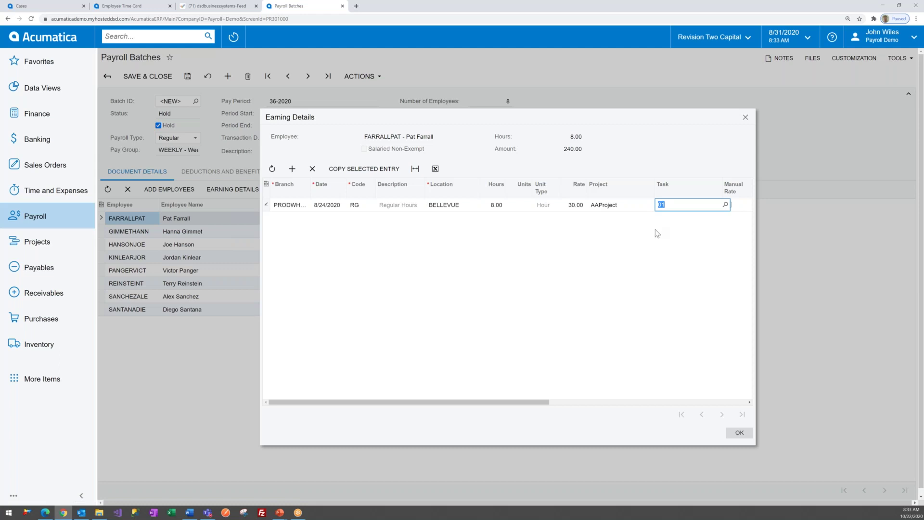
Step: Copy the earning line, set the copy's date to 8/25/2020 and its hours to 10, and accept the earning details
left_click(374, 170)
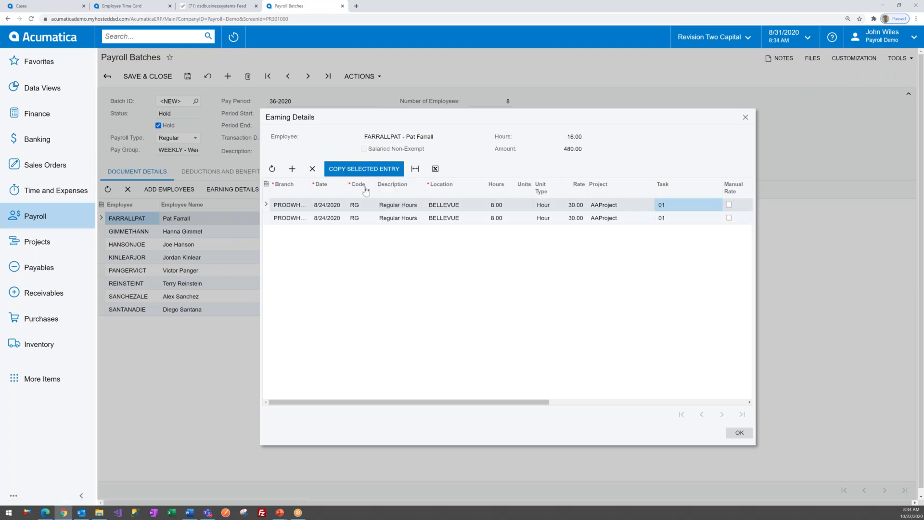
left_click(338, 219)
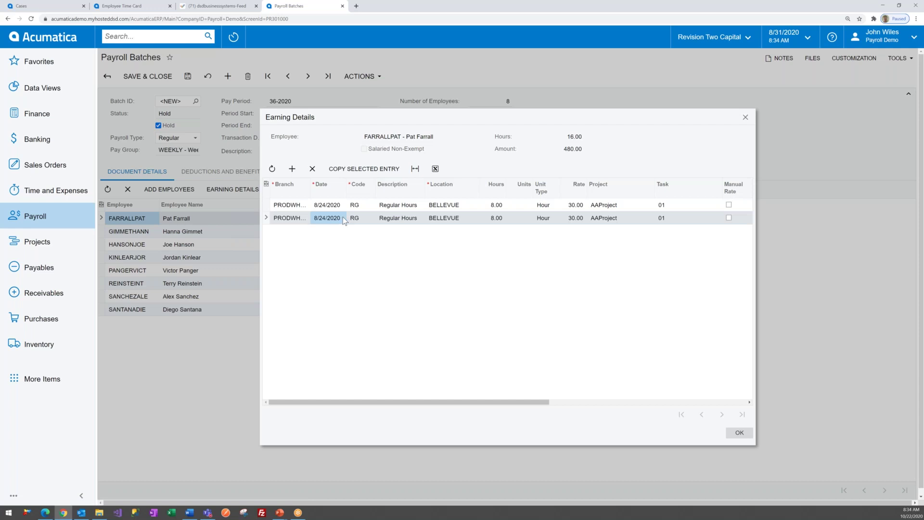
left_click(342, 218)
left_click(351, 217)
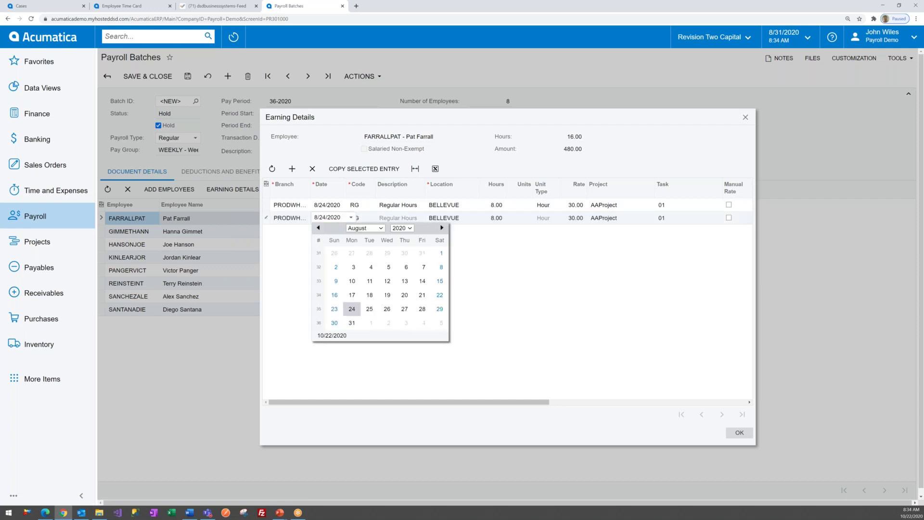
left_click(371, 309)
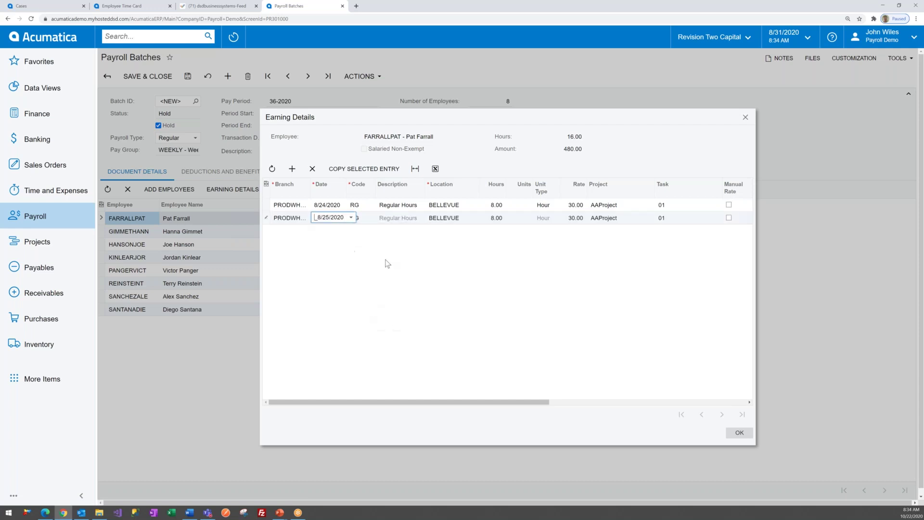
left_click(495, 219)
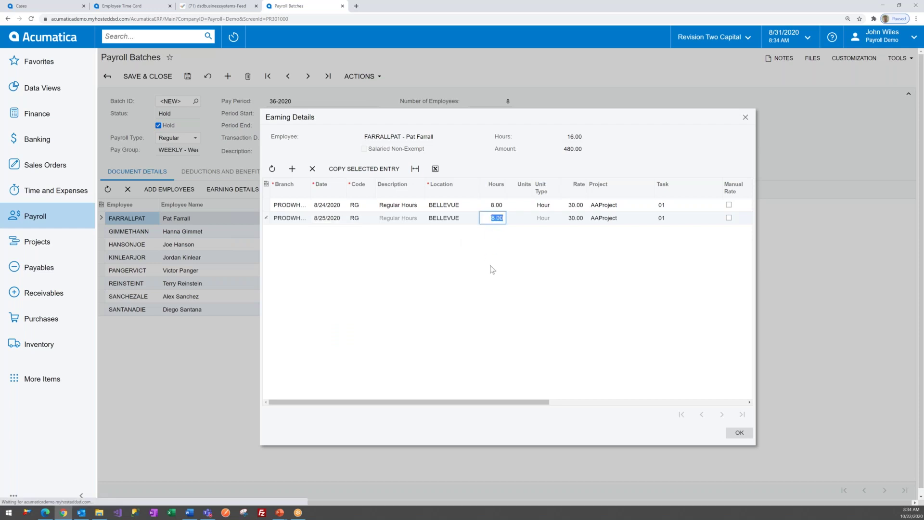
type("10")
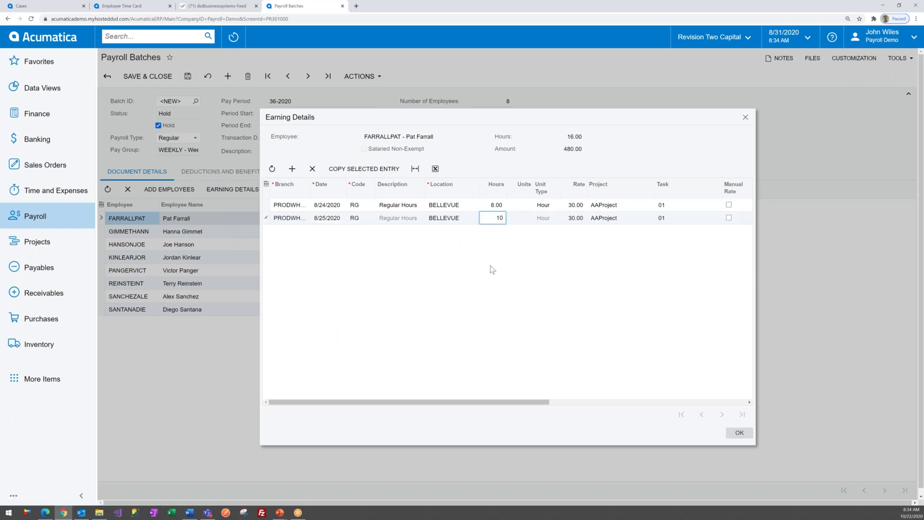
key("Tab")
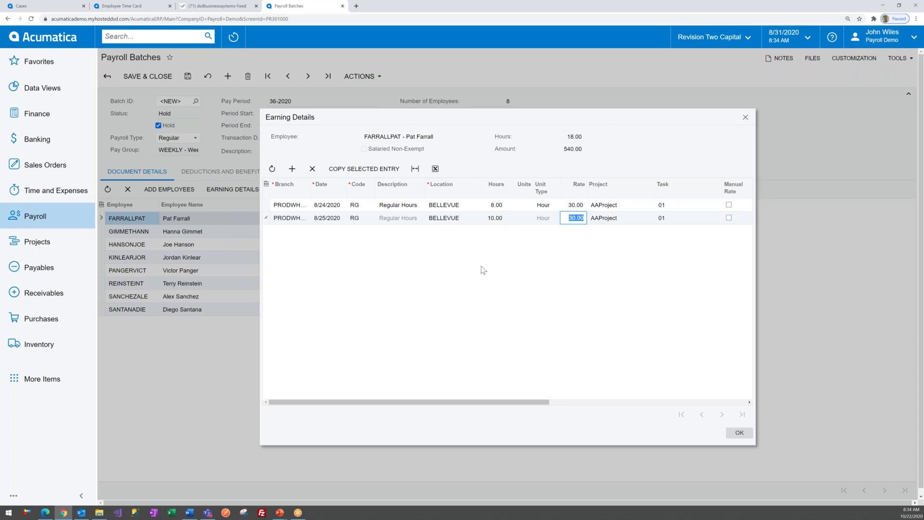
left_click(738, 434)
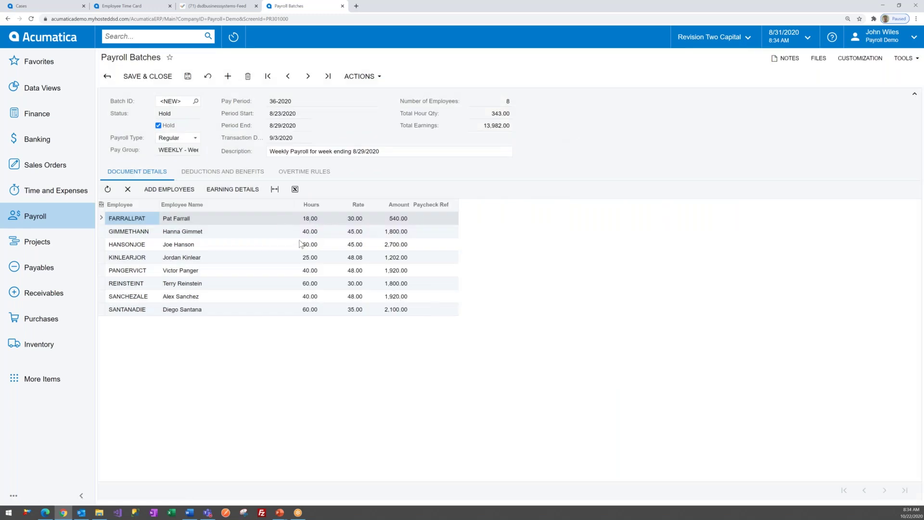
Step: Review the batch's deductions and benefits and its overtime rules, and return to the document details
left_click(226, 177)
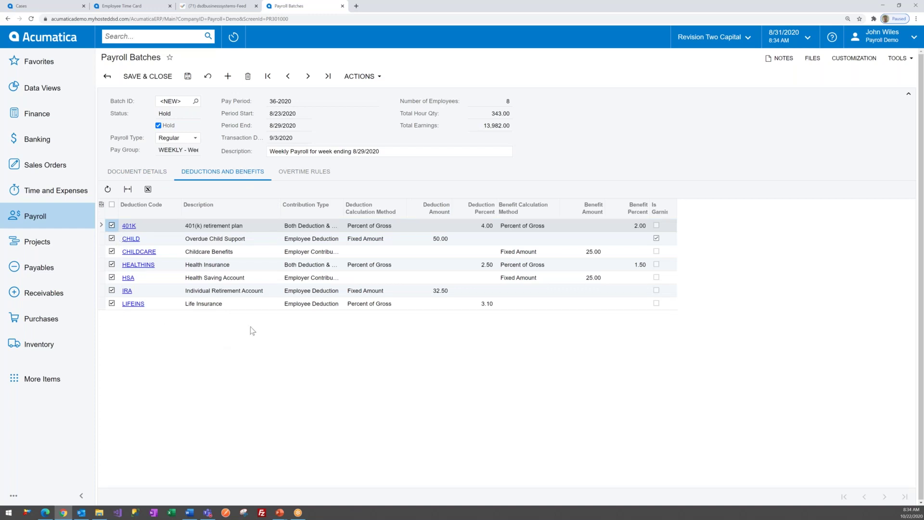
left_click(306, 177)
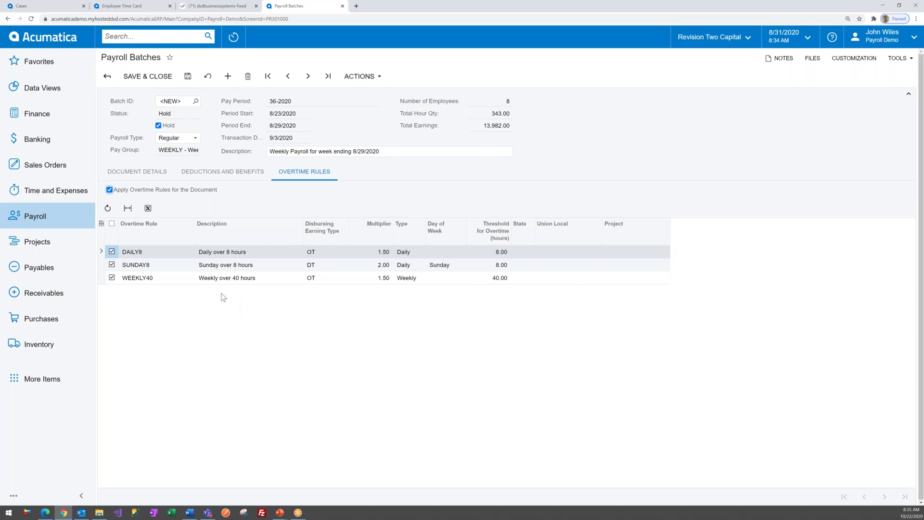
left_click(144, 174)
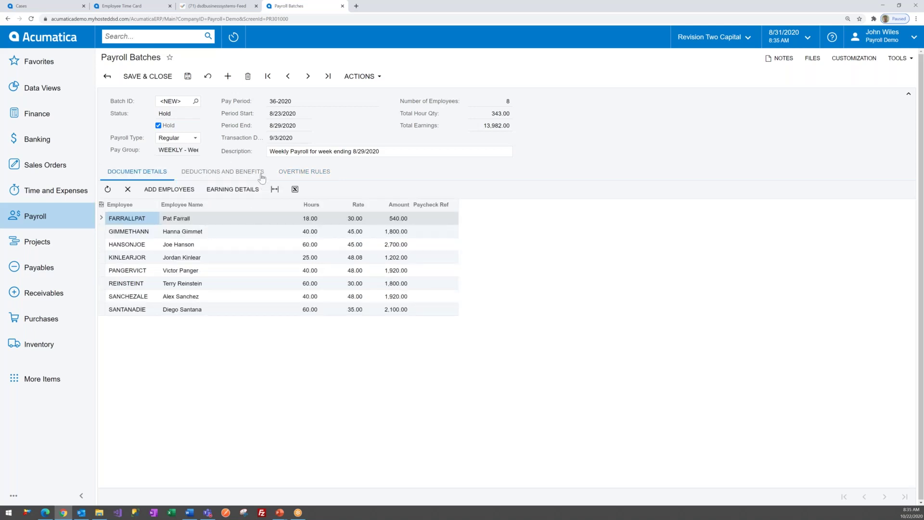
Step: Take the payroll batch off hold and release it
left_click(159, 126)
left_click(355, 78)
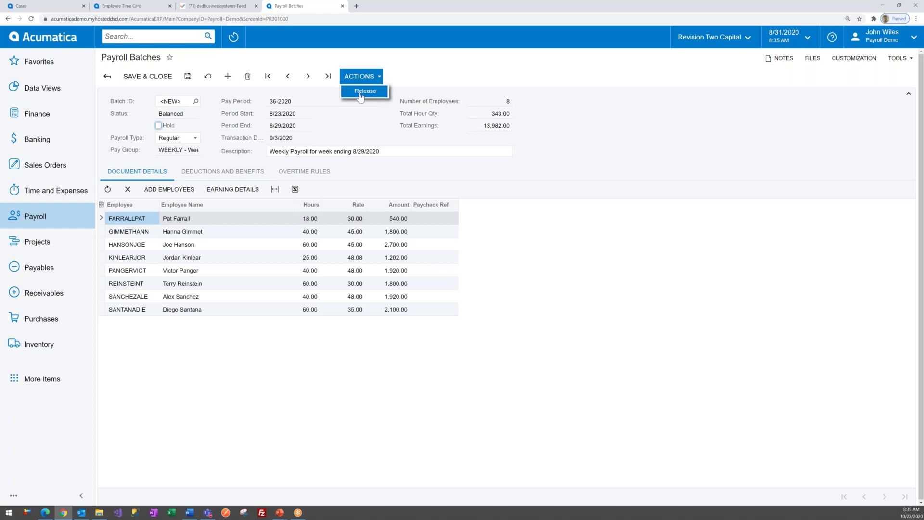
left_click(361, 91)
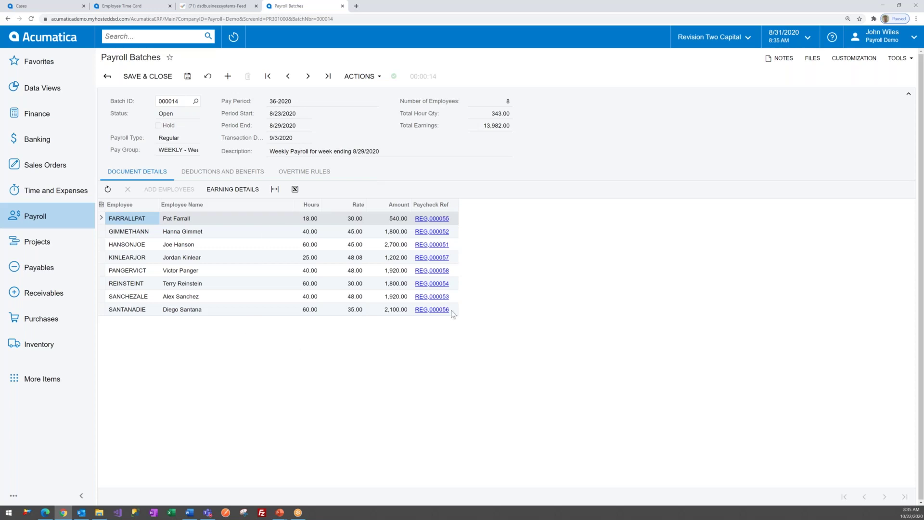
Step: Open the first employee's paycheck from the batch and review its earning details and available processing actions
left_click(442, 219)
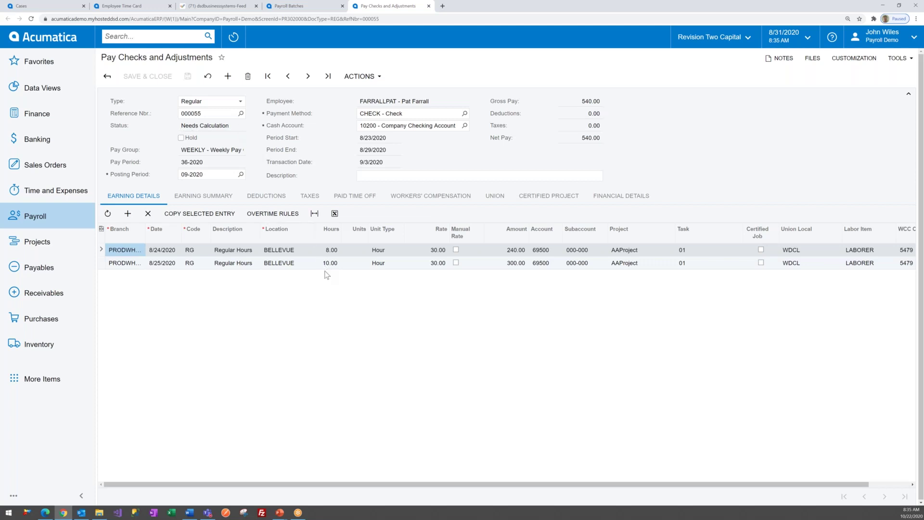
left_click(366, 81)
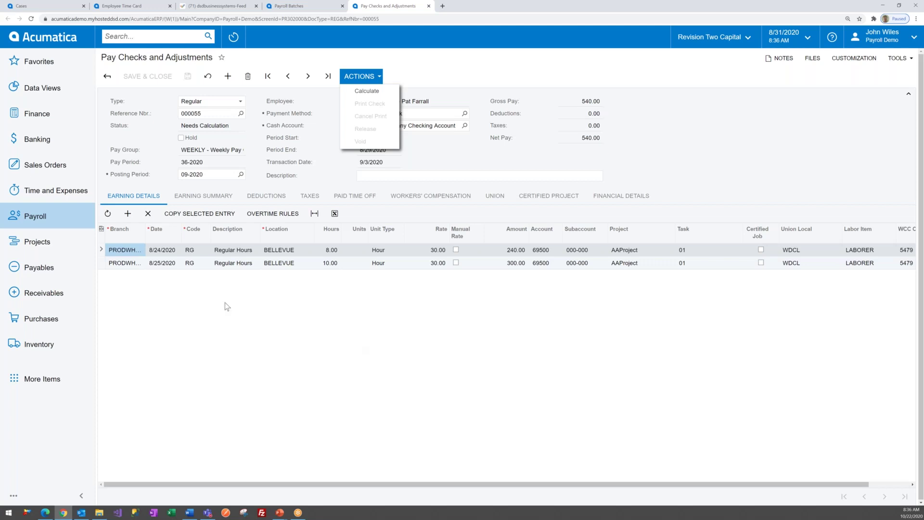
Step: Run the Calculate action on all paychecks in Process Payroll Documents and dismiss the processing summary
left_click(37, 221)
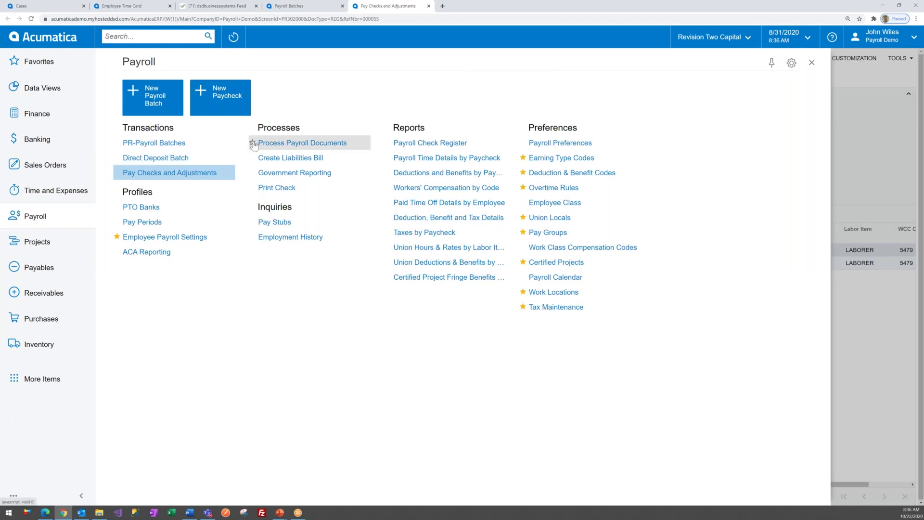
left_click(274, 147)
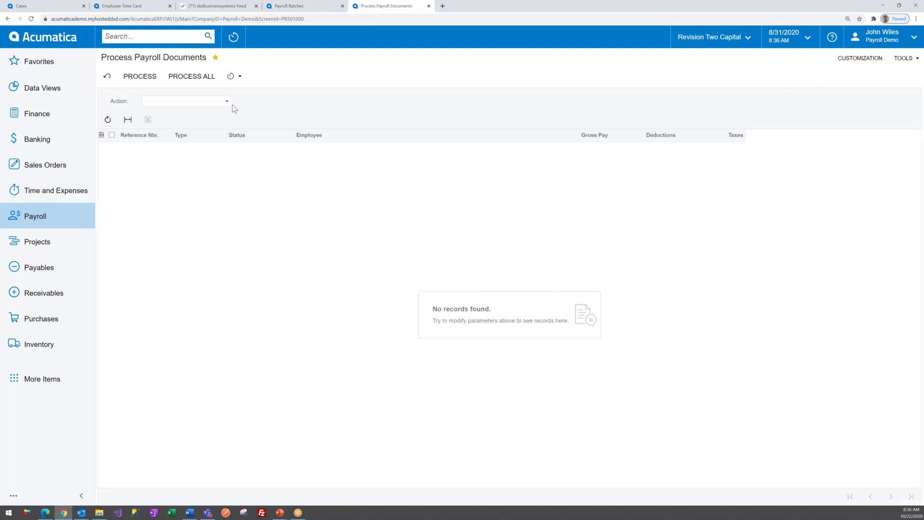
left_click(228, 104)
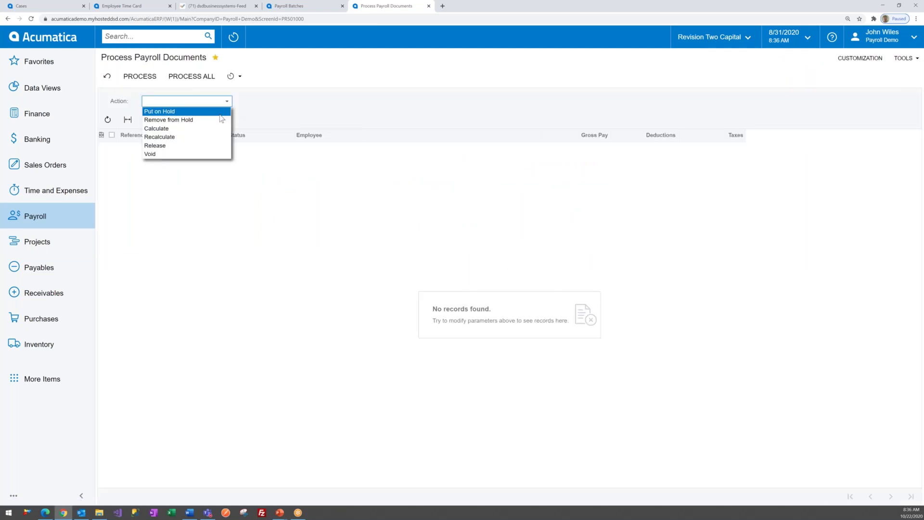
left_click(207, 129)
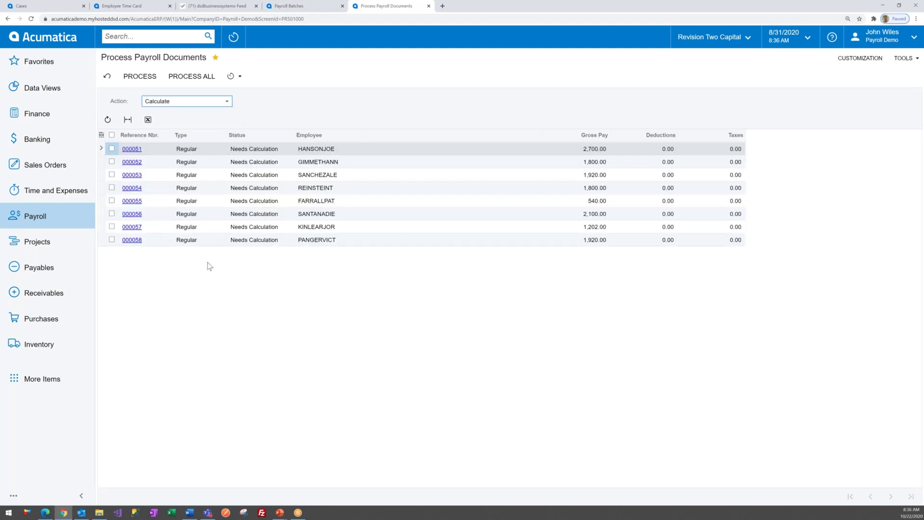
left_click(112, 136)
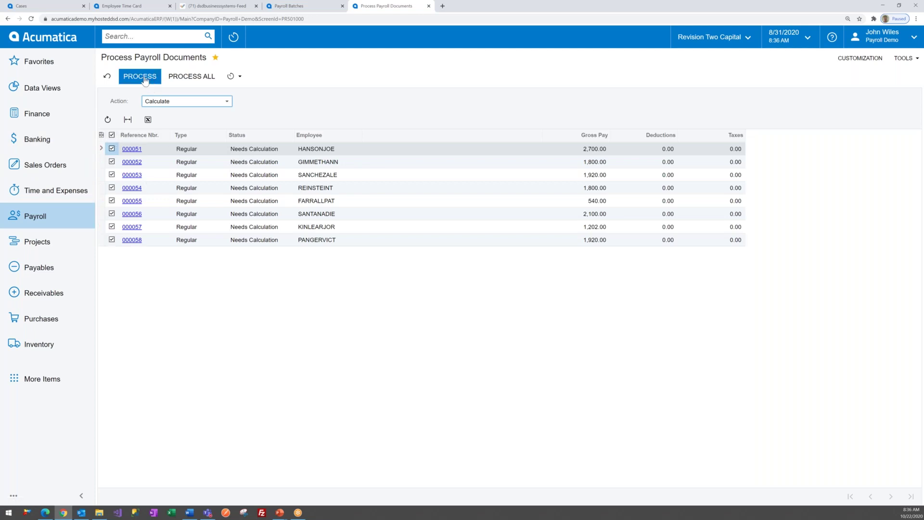
left_click(144, 80)
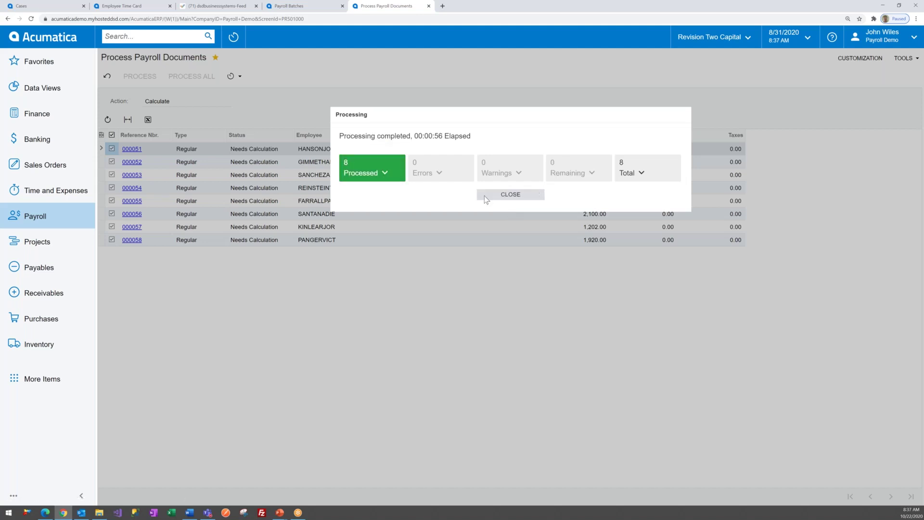
left_click(510, 194)
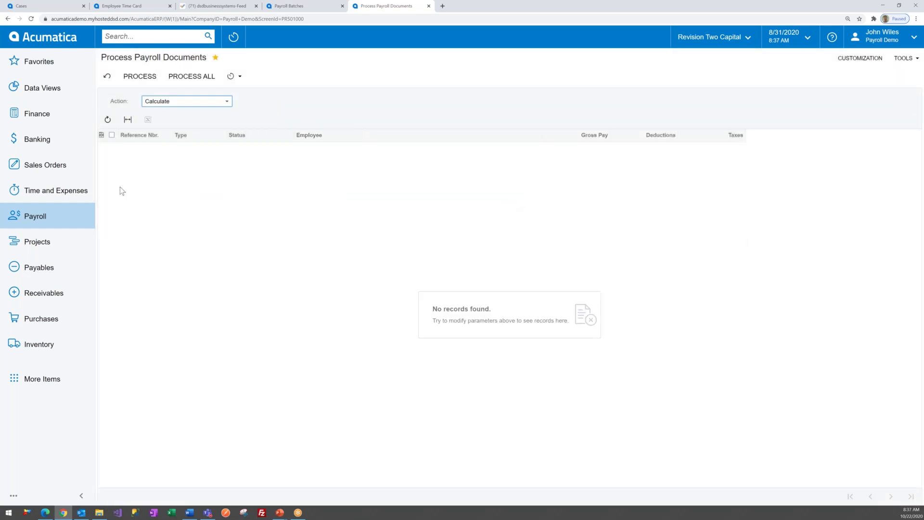
Step: Mark the payroll Print Check form as a favorite and open it
left_click(33, 219)
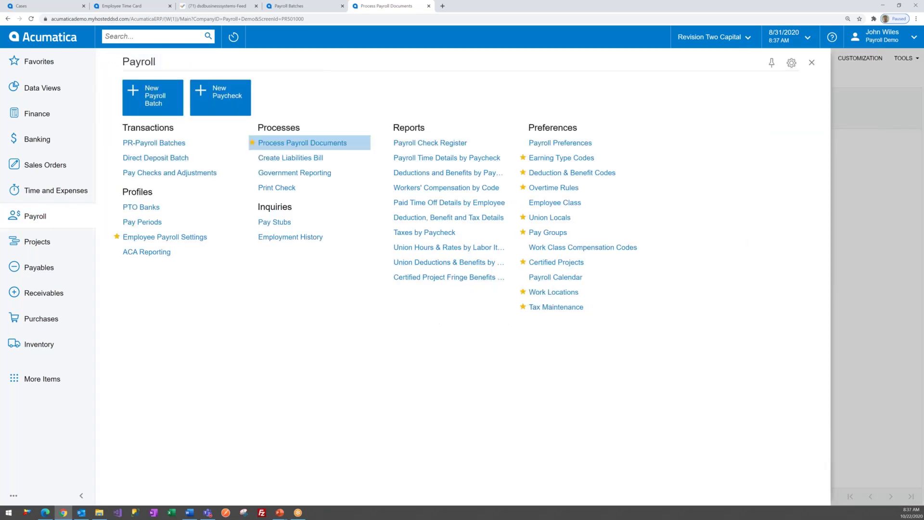
left_click(253, 187)
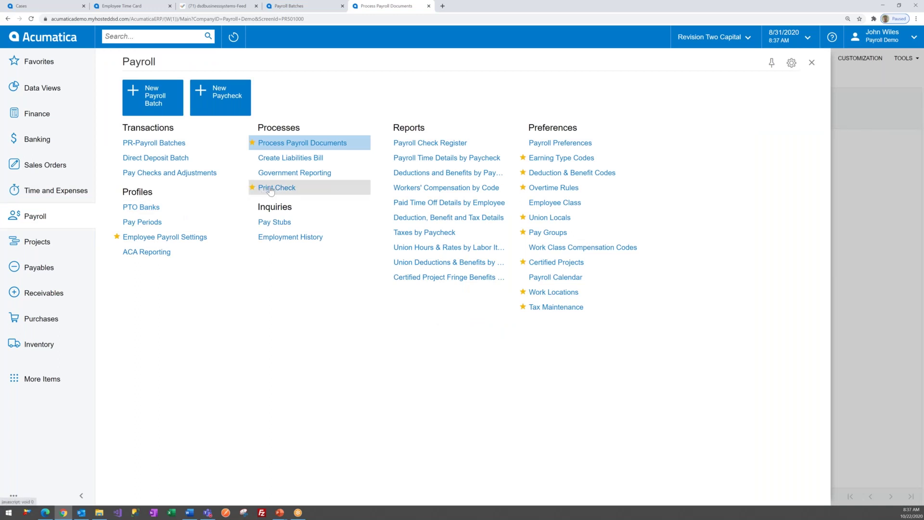
left_click(270, 188)
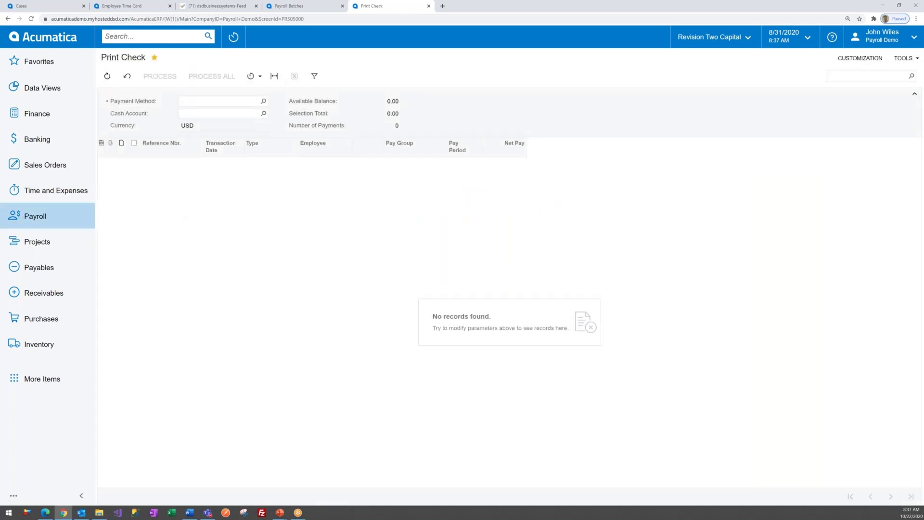
Step: Print all paychecks using payment method CHECK and cash account 10200
left_click(264, 101)
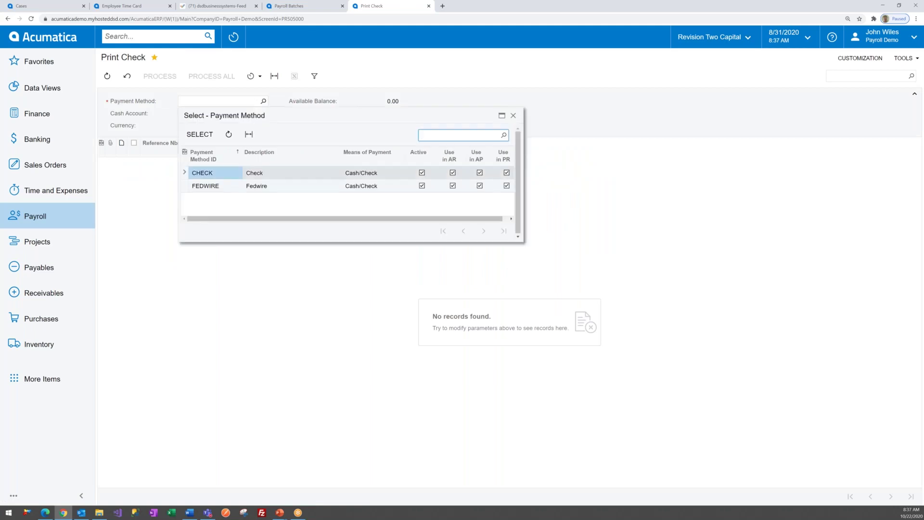
left_click(208, 138)
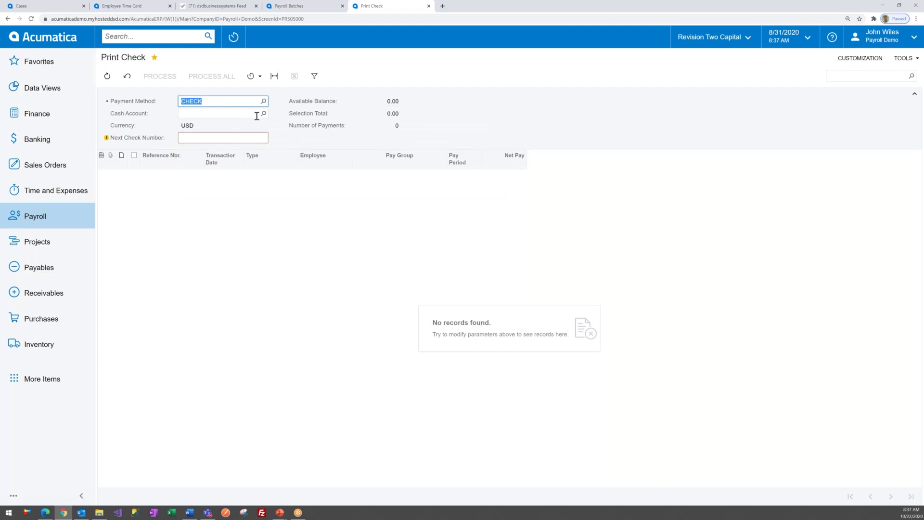
left_click(263, 114)
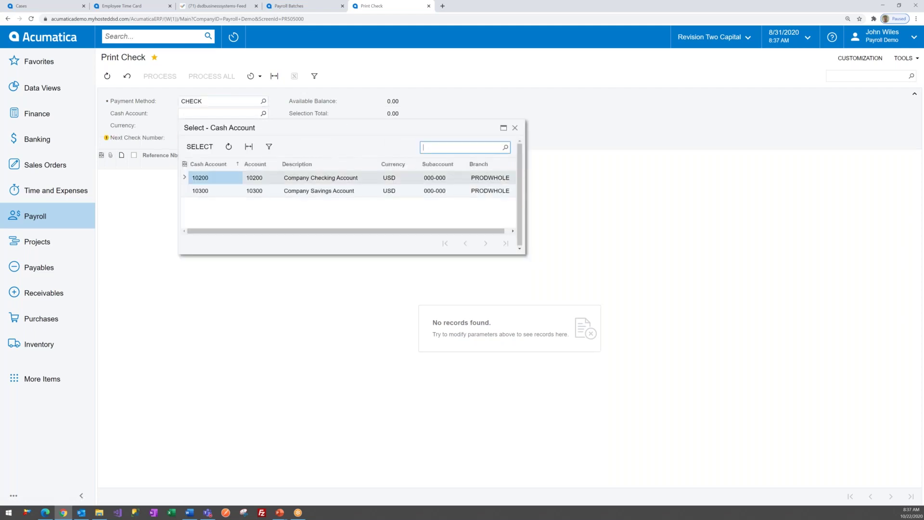
double_click(211, 181)
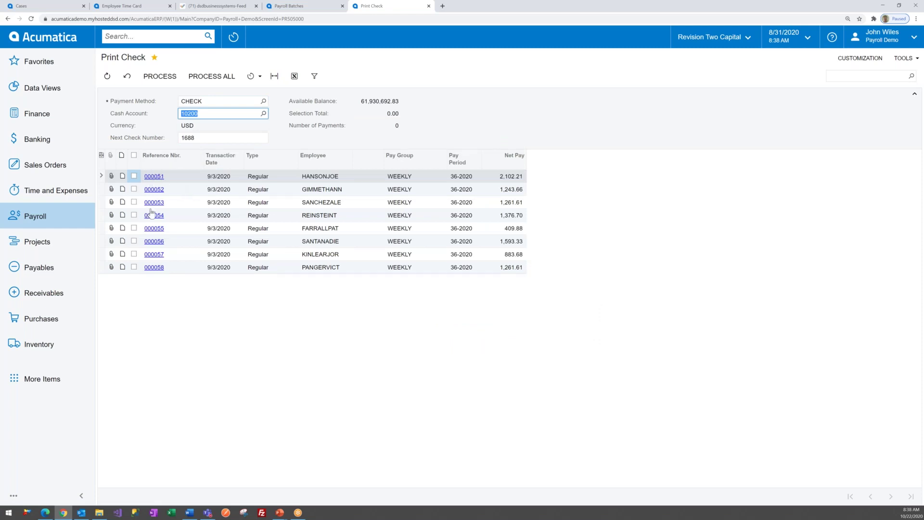
left_click(212, 77)
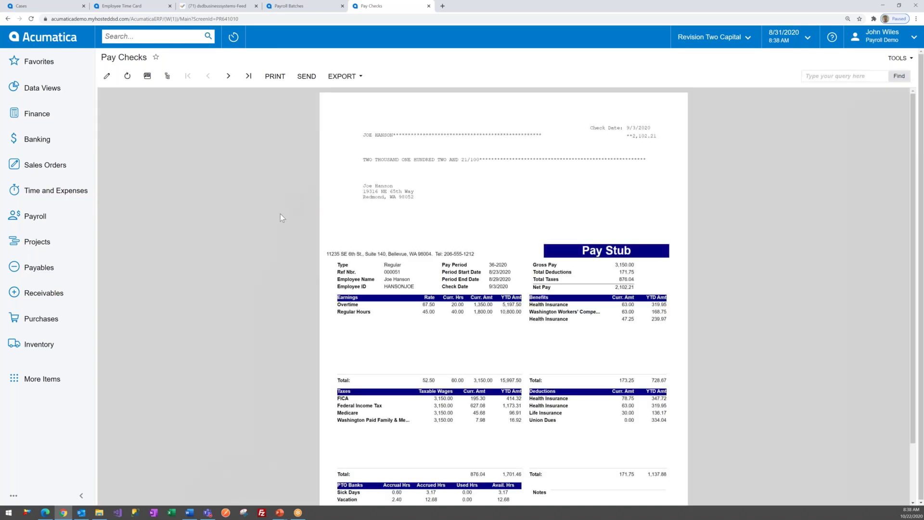
Step: Examine the first printed check and its pay stub in full, and page forward to the fifth check
scroll(276, 243, "down", 3)
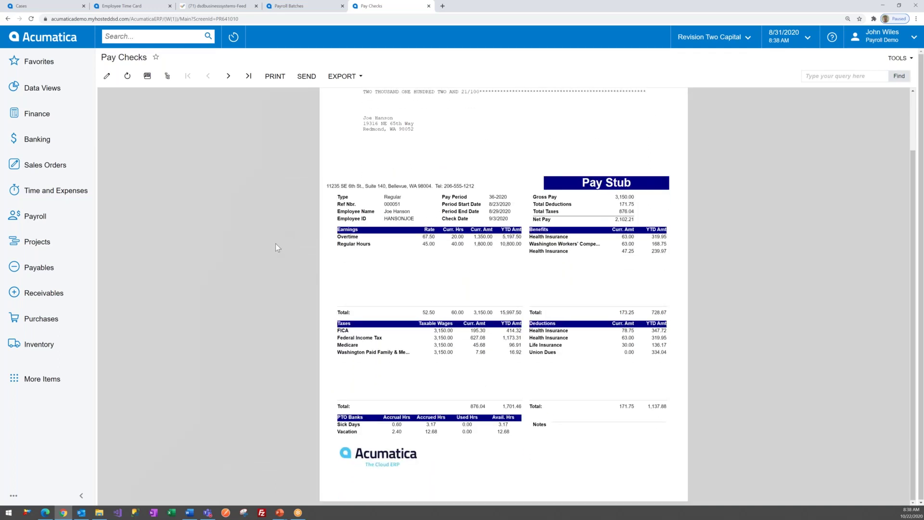
scroll(274, 165, "up", 3)
left_click(228, 76)
left_click(229, 76)
left_click(229, 76)
left_click(228, 76)
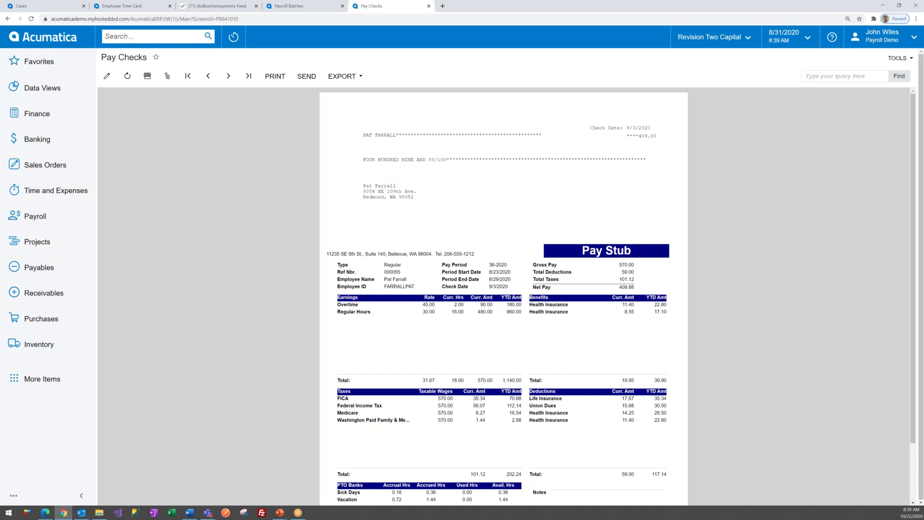
Step: Run the Release action on all printed paychecks in Process Payroll Documents and dismiss the processing summary
left_click(35, 216)
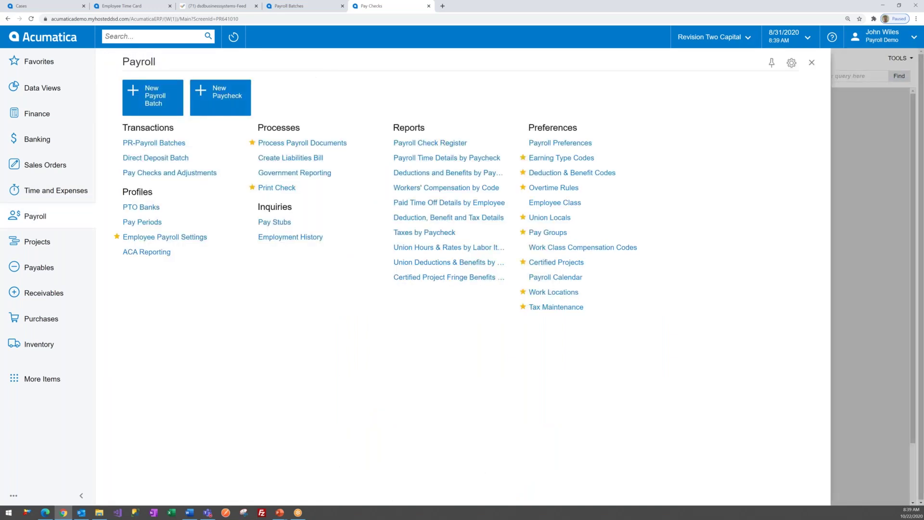
left_click(298, 143)
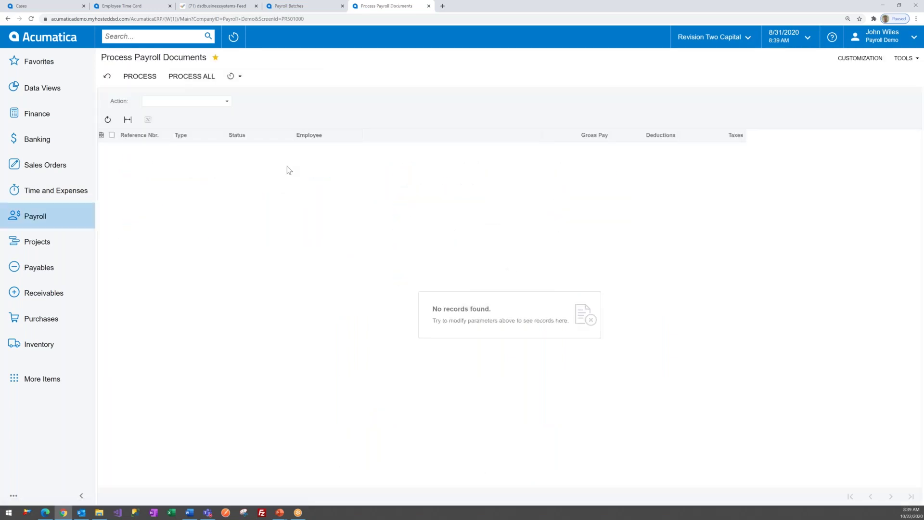
left_click(227, 102)
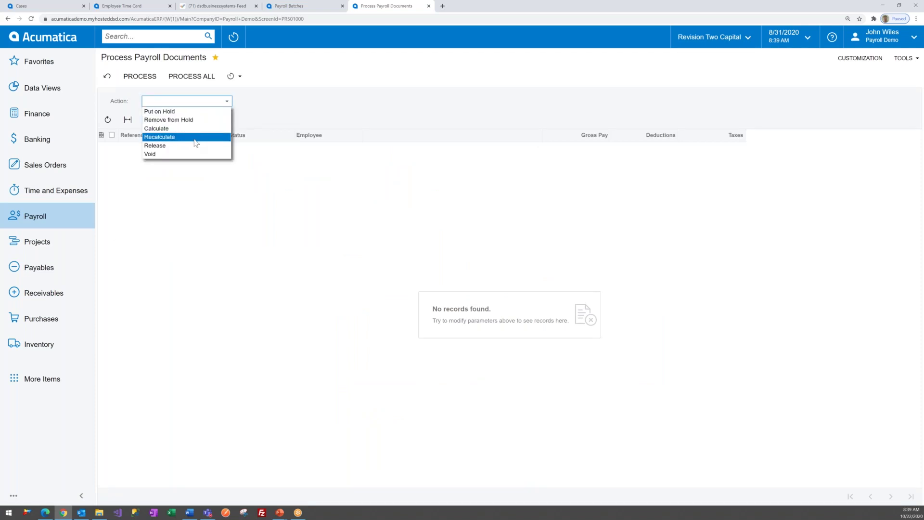
left_click(197, 146)
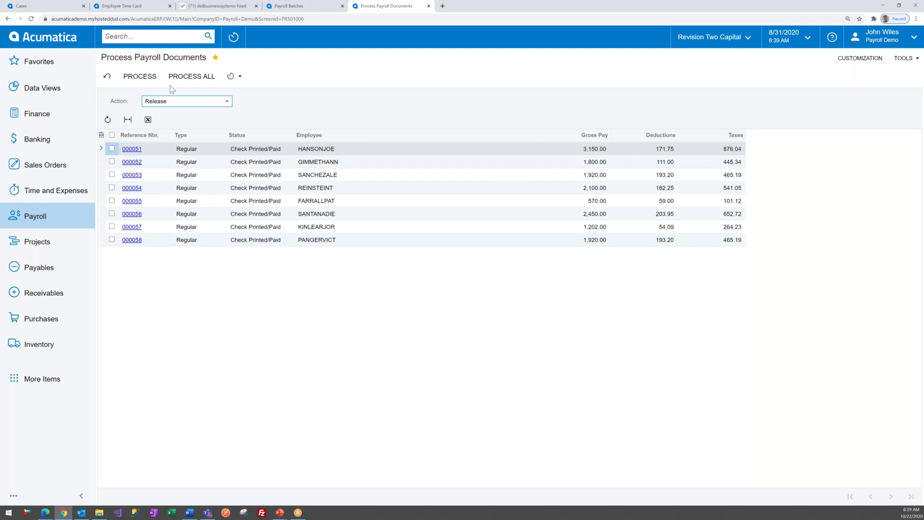
left_click(186, 78)
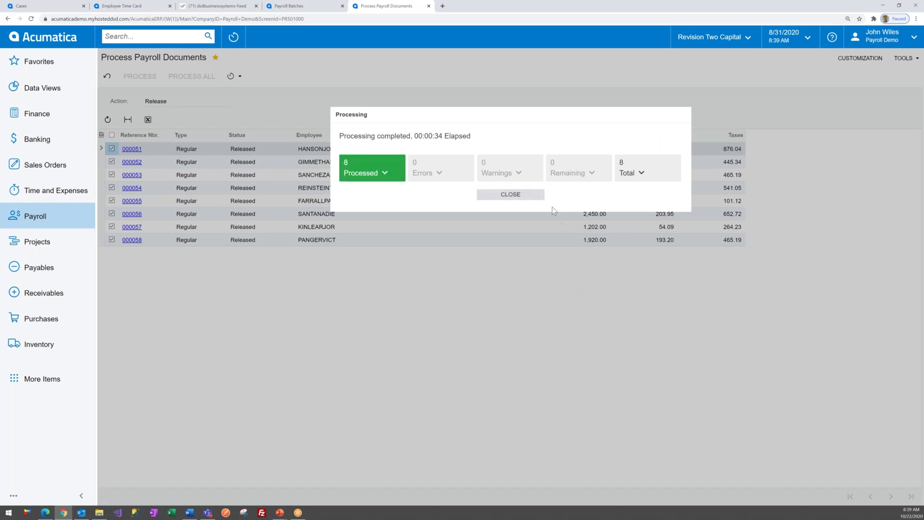
left_click(510, 195)
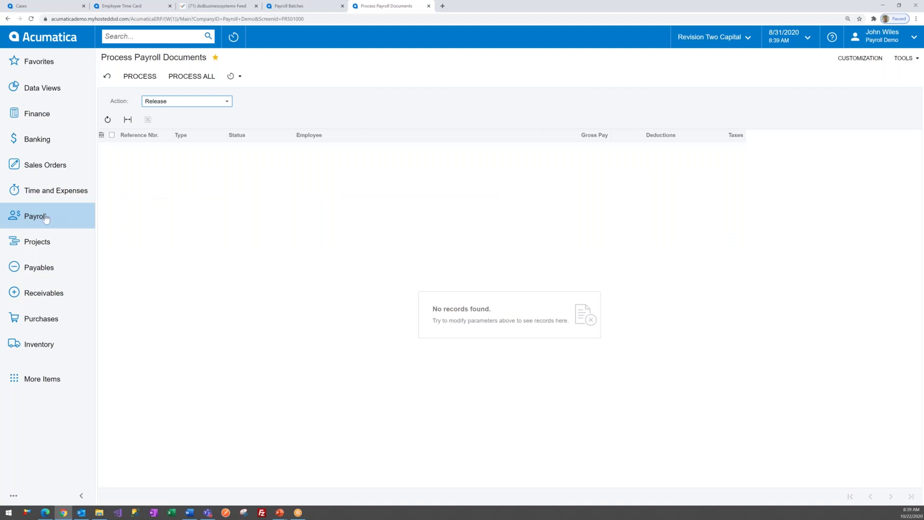
Step: Open project AAProject from the projects list and display its balances
double_click(40, 249)
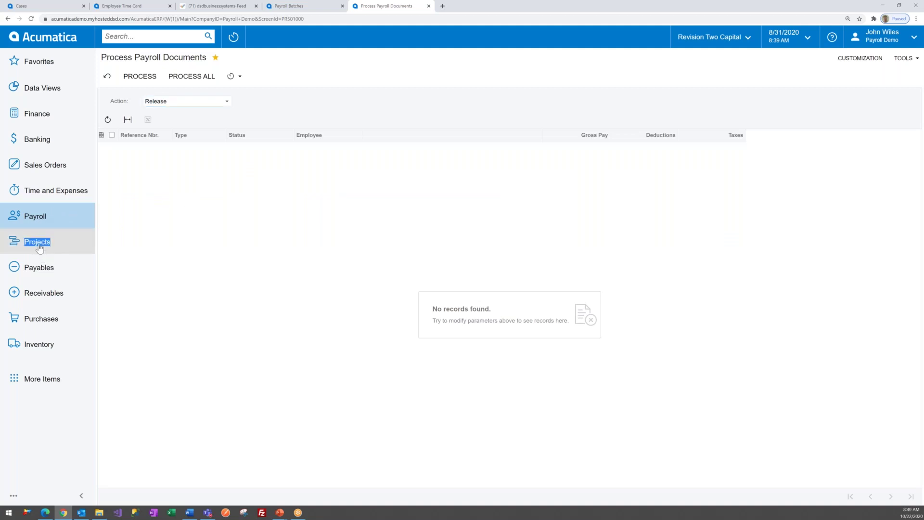
left_click(39, 248)
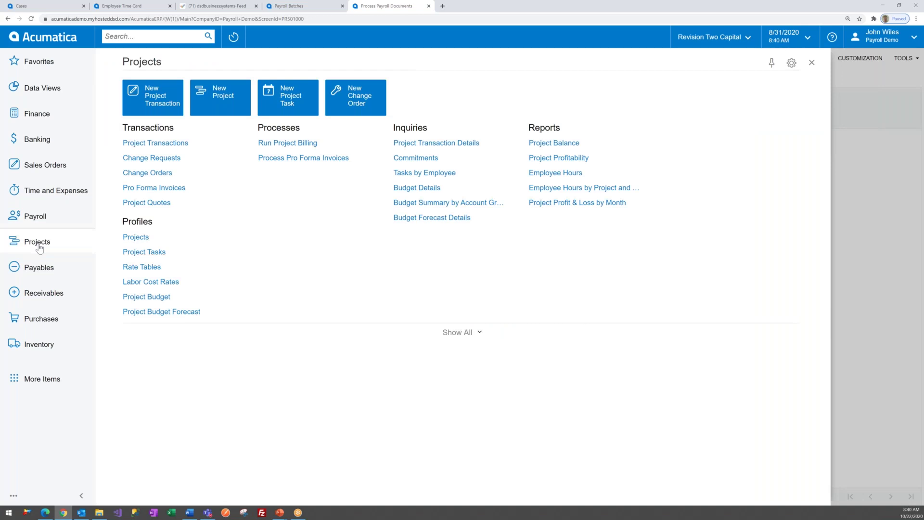
left_click(136, 236)
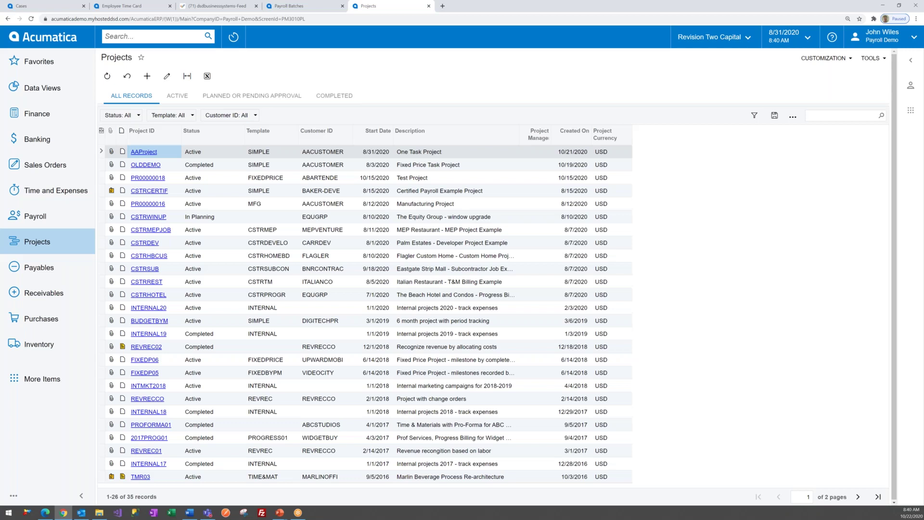
left_click(146, 152)
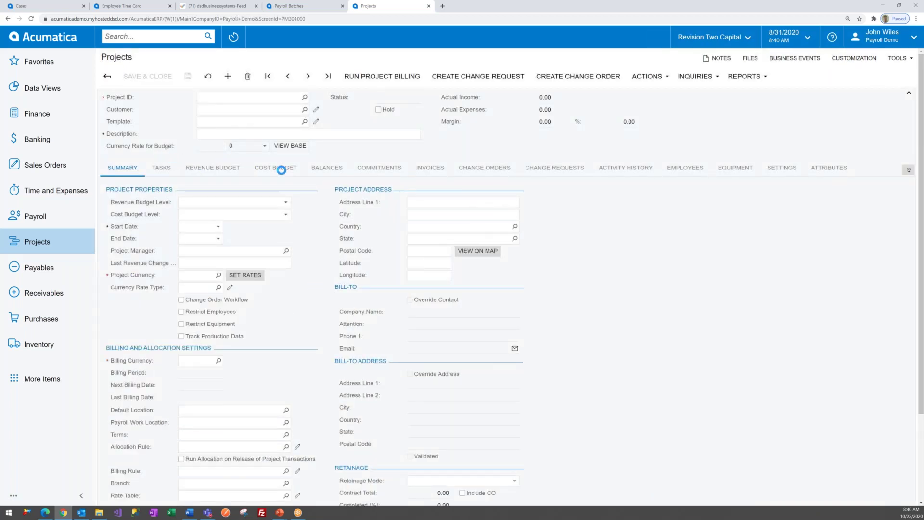
left_click(322, 167)
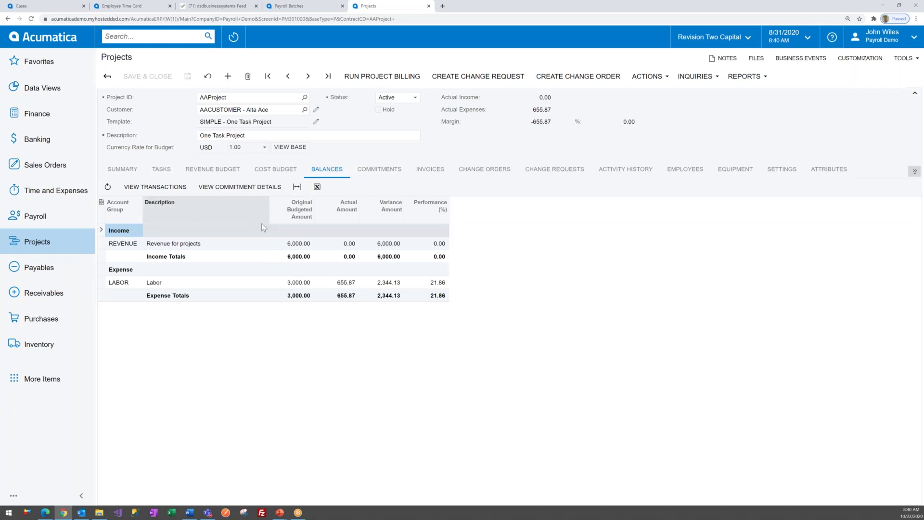
Step: Review the transactions behind AAProject's Labor balance in a maximized view, and close the transaction details
left_click(163, 191)
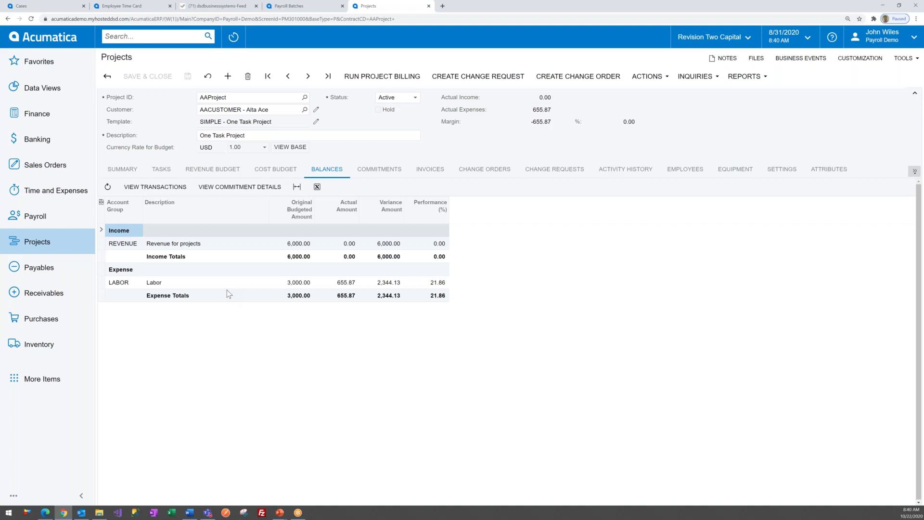
left_click(206, 283)
left_click(165, 192)
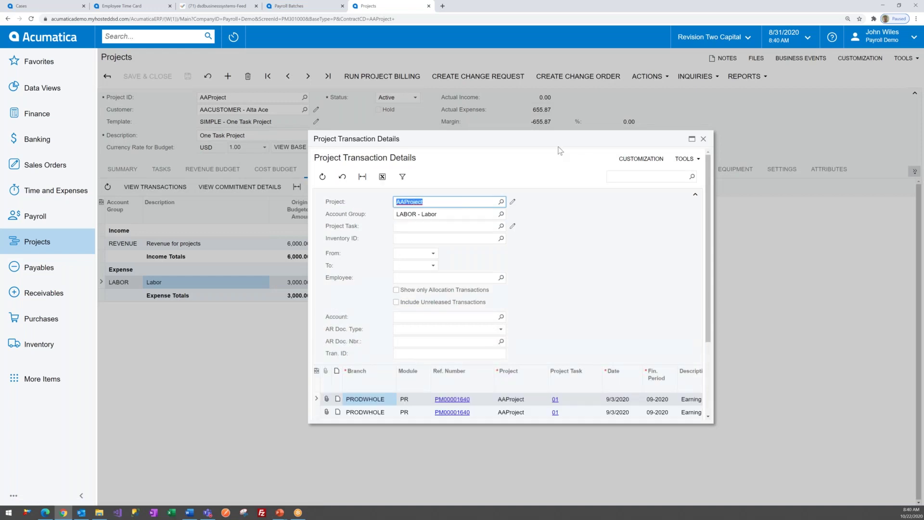
left_click(692, 140)
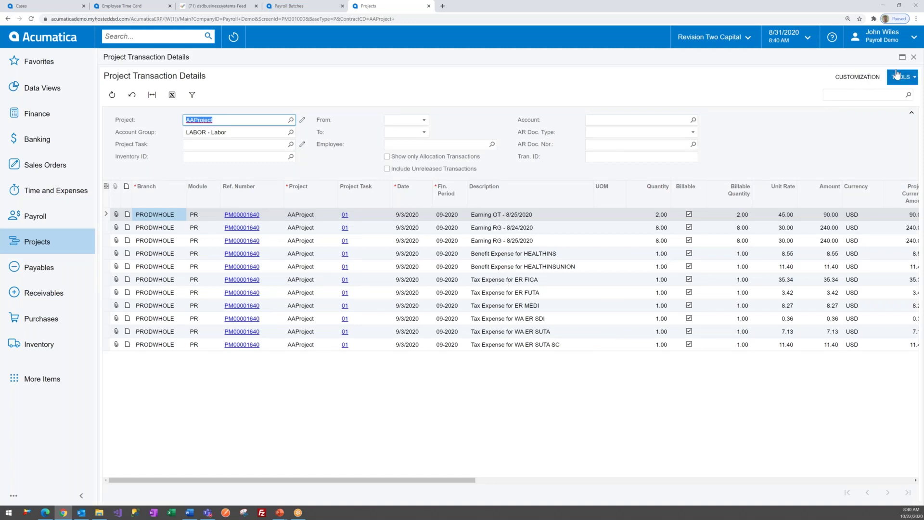
left_click(914, 58)
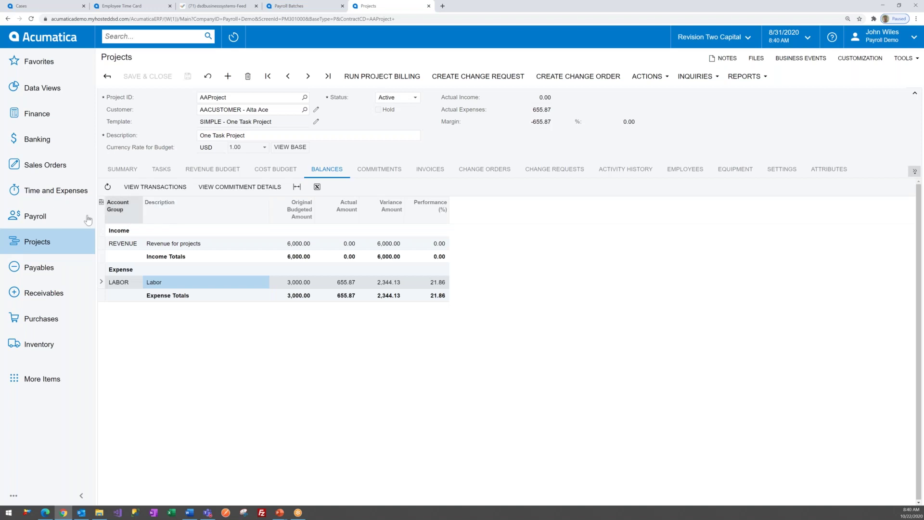
Step: Review only the federal forms in payroll Government Reporting, and return to the full list of forms
left_click(59, 222)
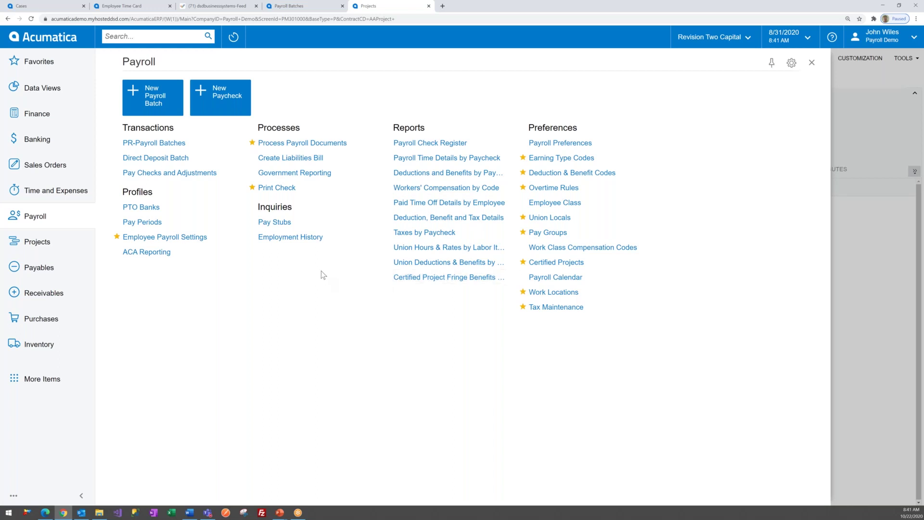
left_click(305, 180)
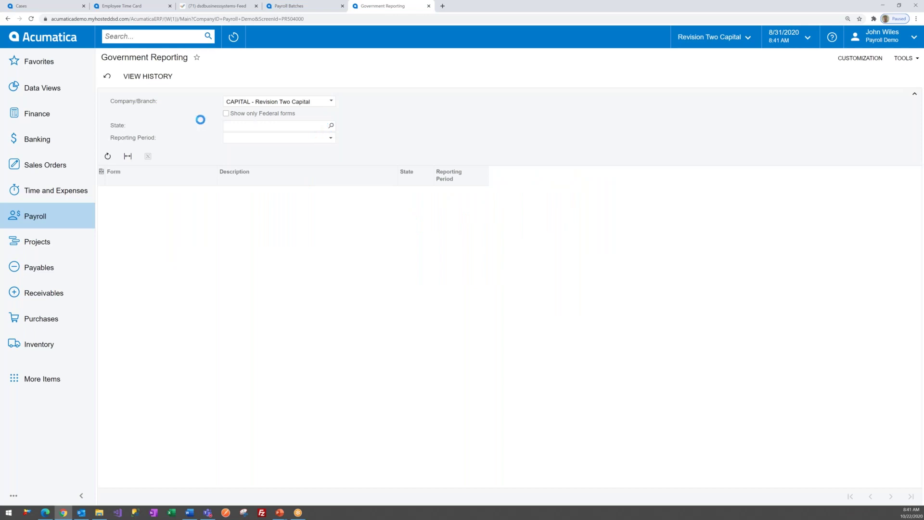
left_click(226, 114)
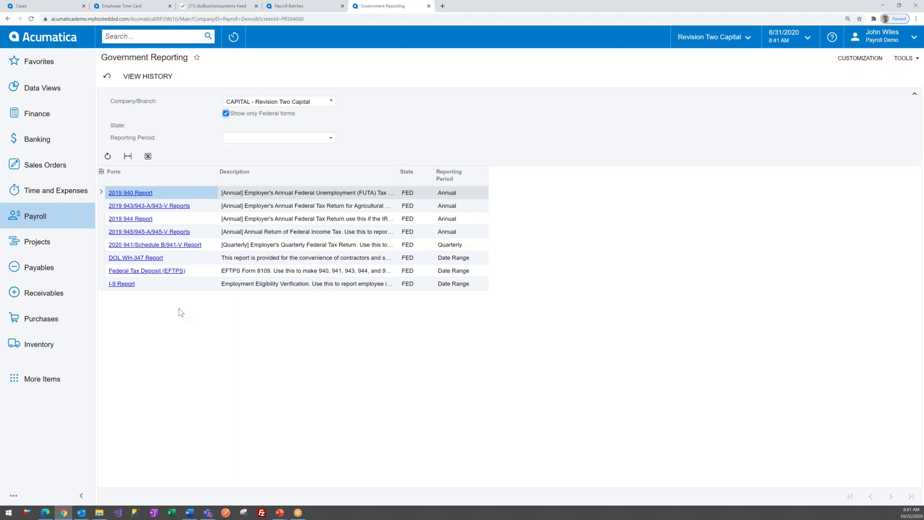
left_click(226, 113)
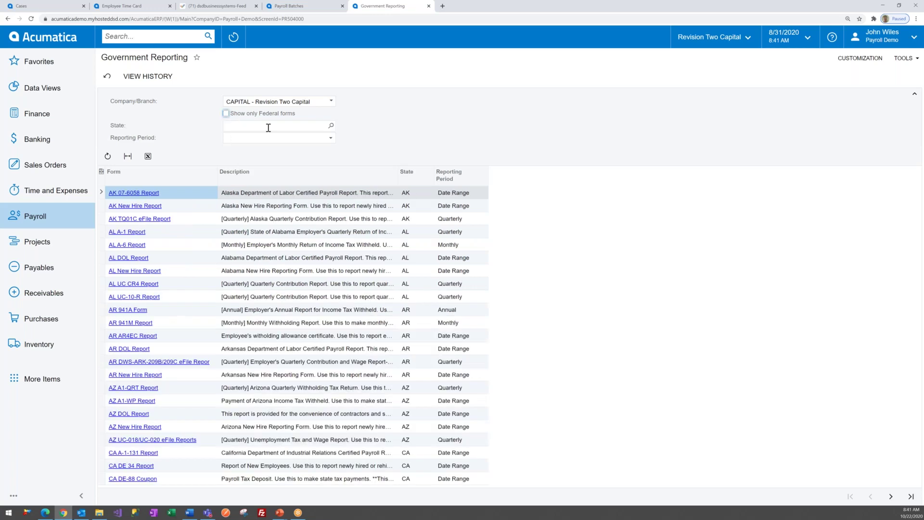
Step: Filter the government reporting forms to the state VA (Virginia)
left_click(331, 126)
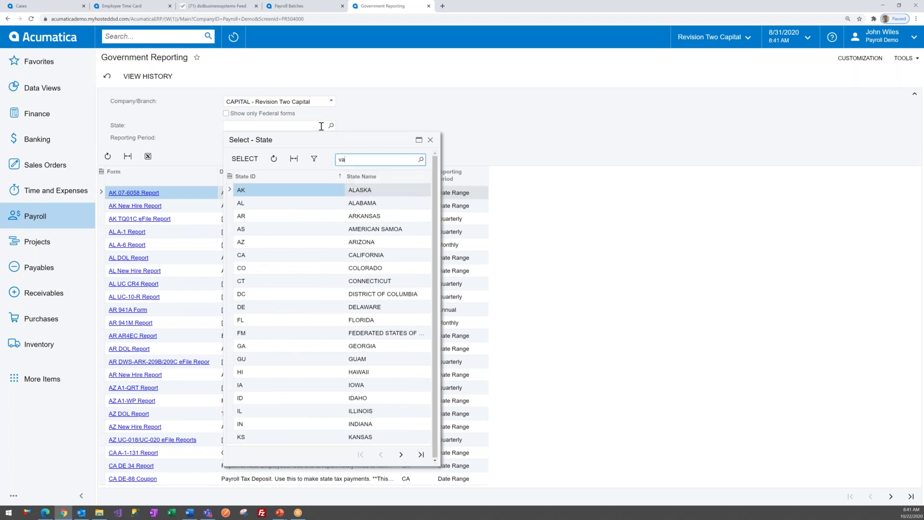
key("Return")
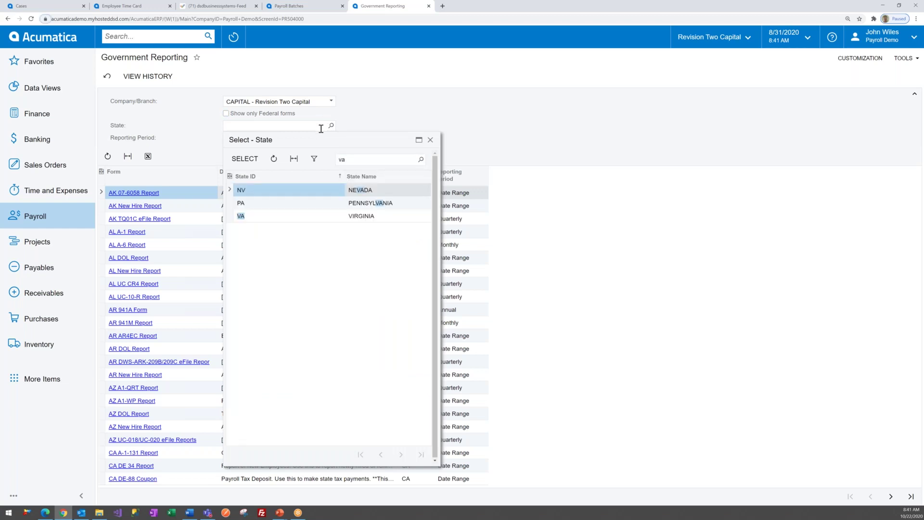
double_click(271, 215)
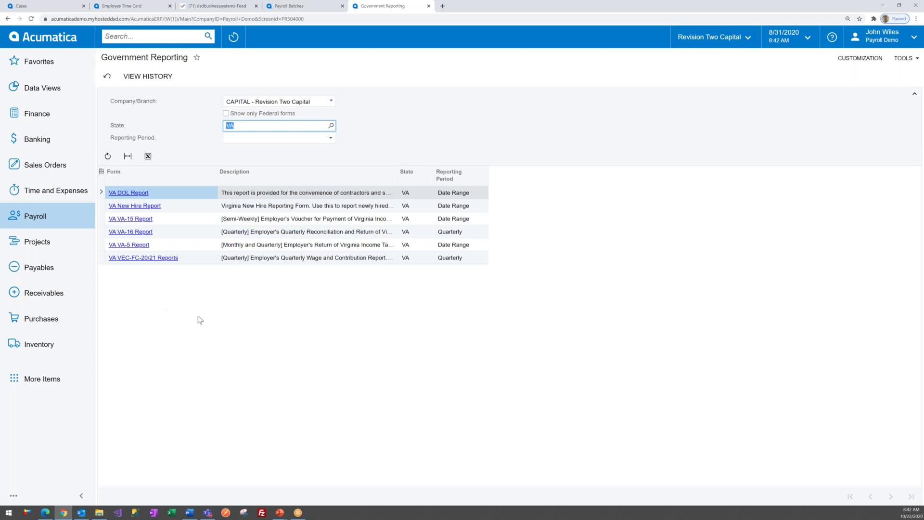
Step: Open Create Liabilities Bill in Payroll and filter the liability lines to type Tax
left_click(52, 219)
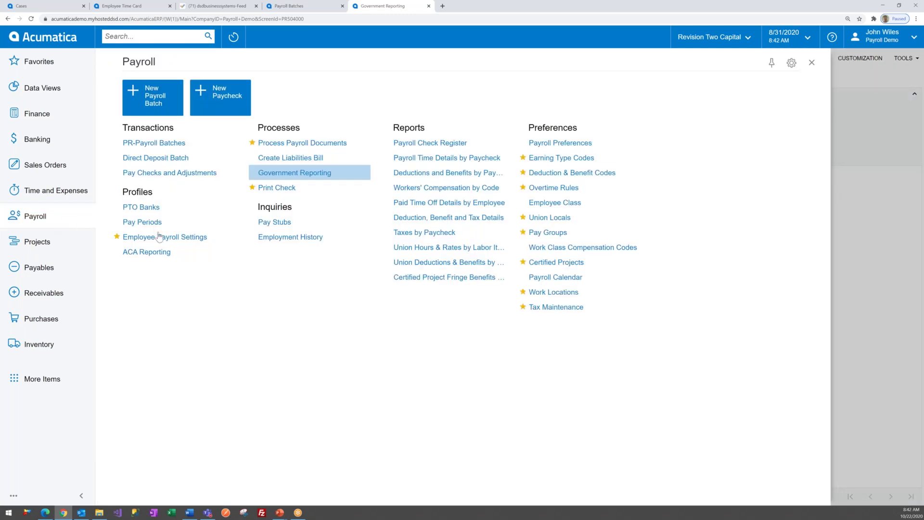
left_click(283, 159)
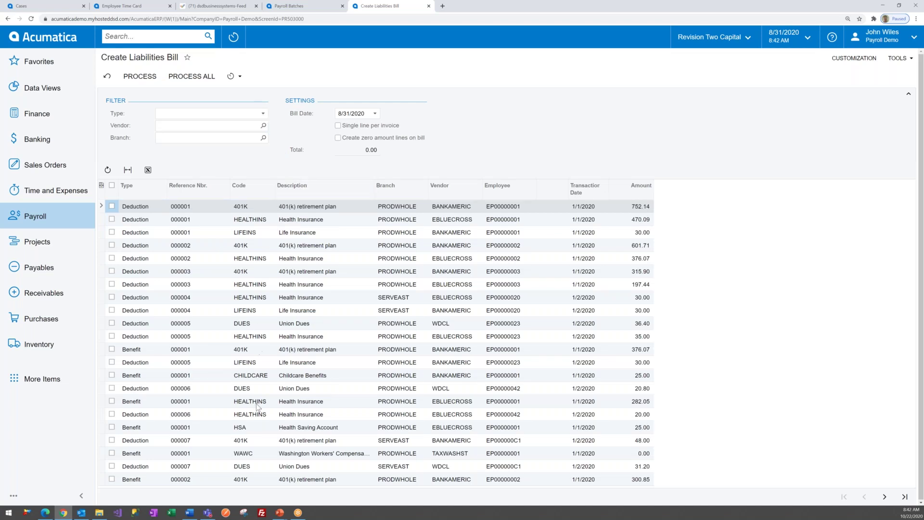
left_click(262, 114)
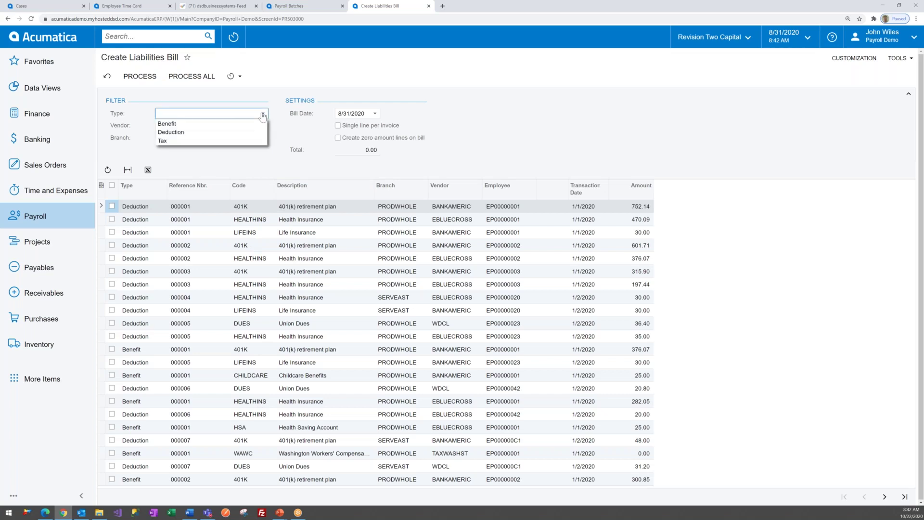
left_click(235, 143)
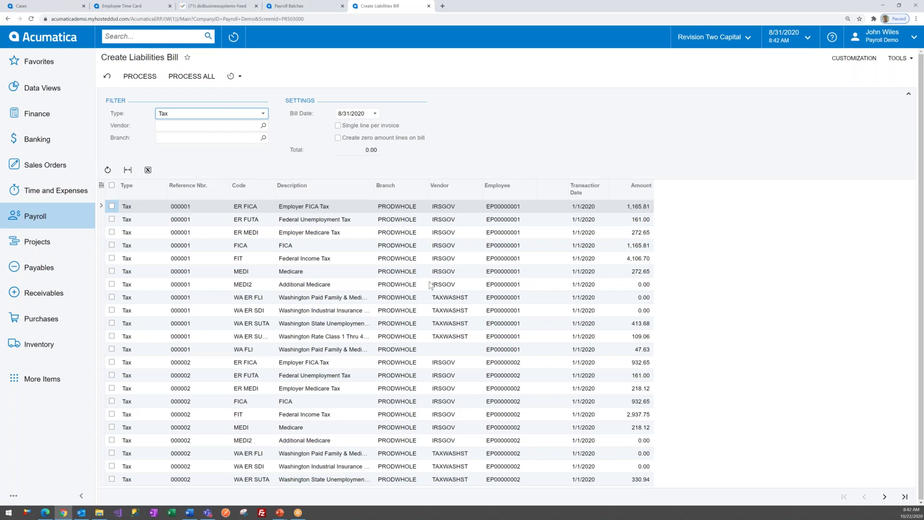
Step: Process the seven IRSGOV tax lines of paycheck 000001, from ER FICA through MEDI2, into a liabilities bill and dismiss the processing summary
left_click(112, 206)
left_click(112, 219)
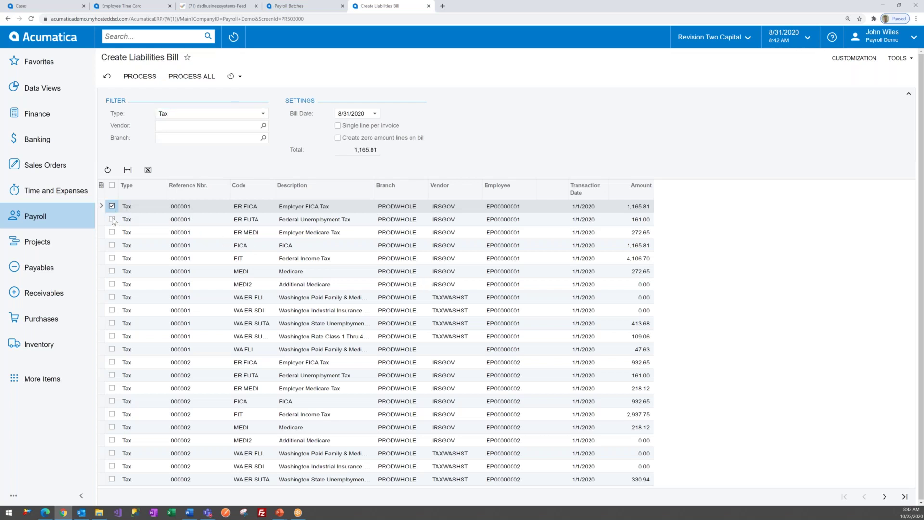
left_click(111, 232)
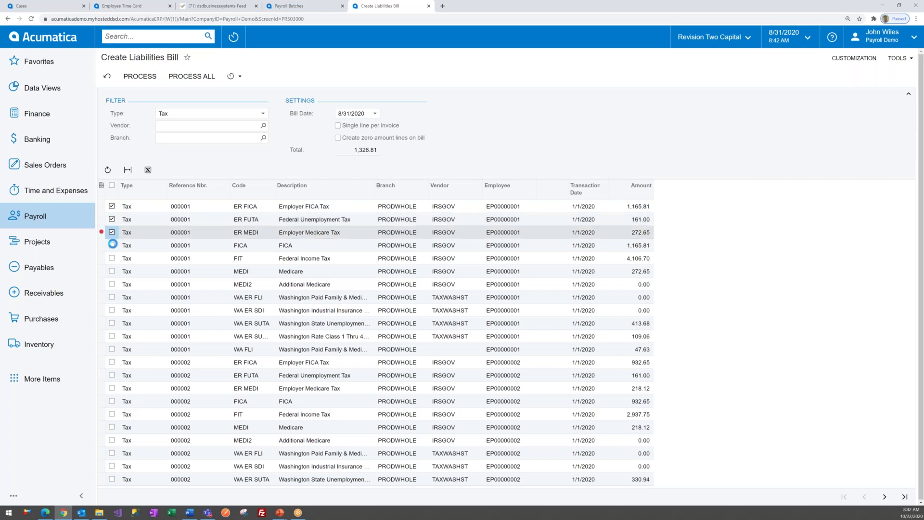
left_click(112, 245)
left_click(112, 259)
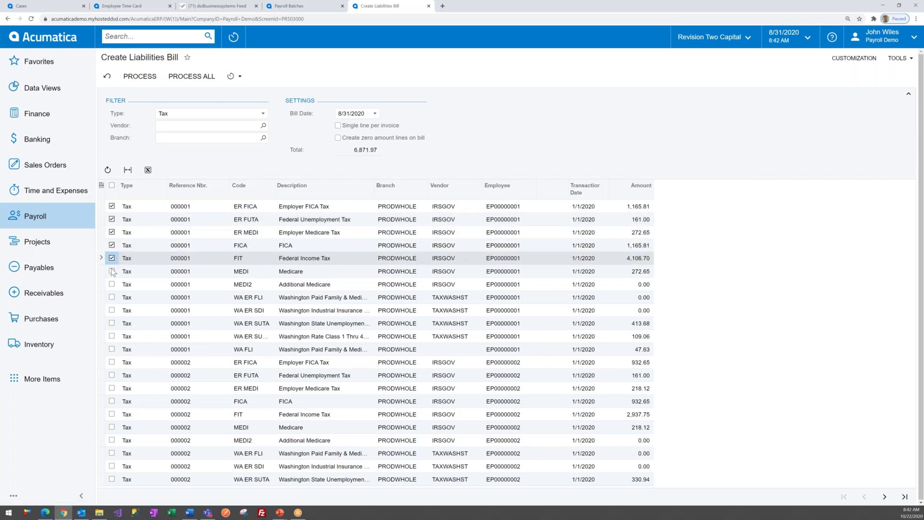
left_click(112, 271)
left_click(111, 284)
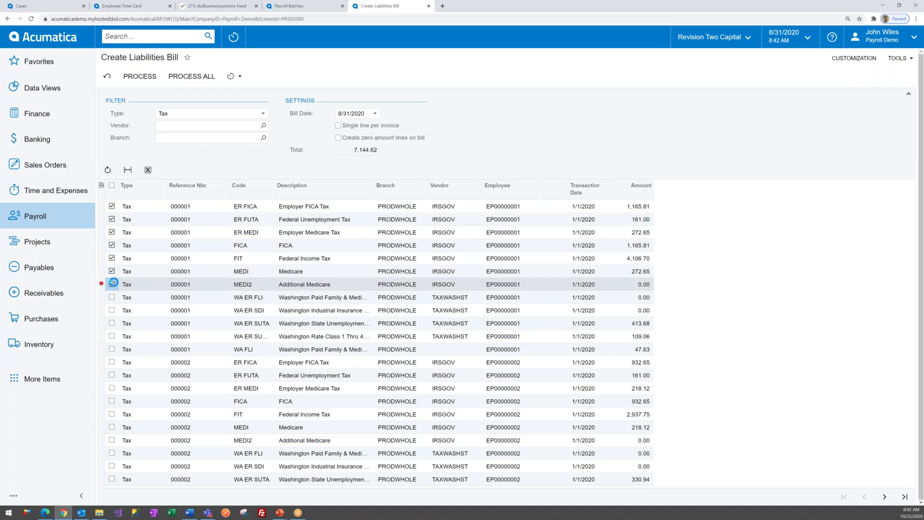
left_click(135, 79)
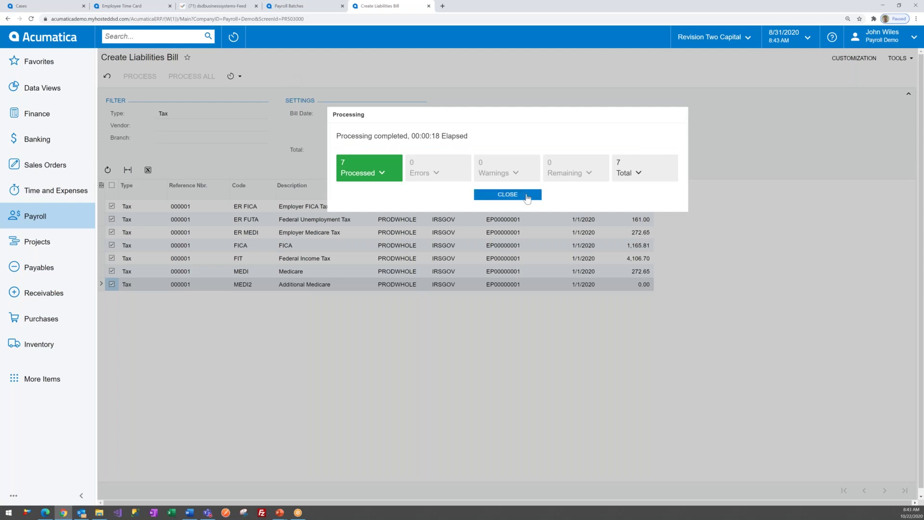
left_click(508, 194)
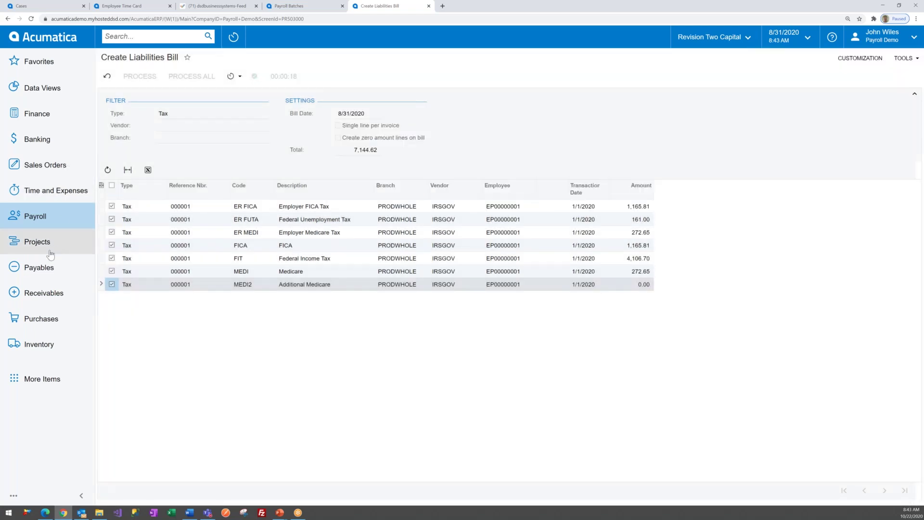
Step: Review the on-hold IRSGOV Payroll Liabilities bill in the payables Bills and Adjustments list, and return to the home page
left_click(46, 268)
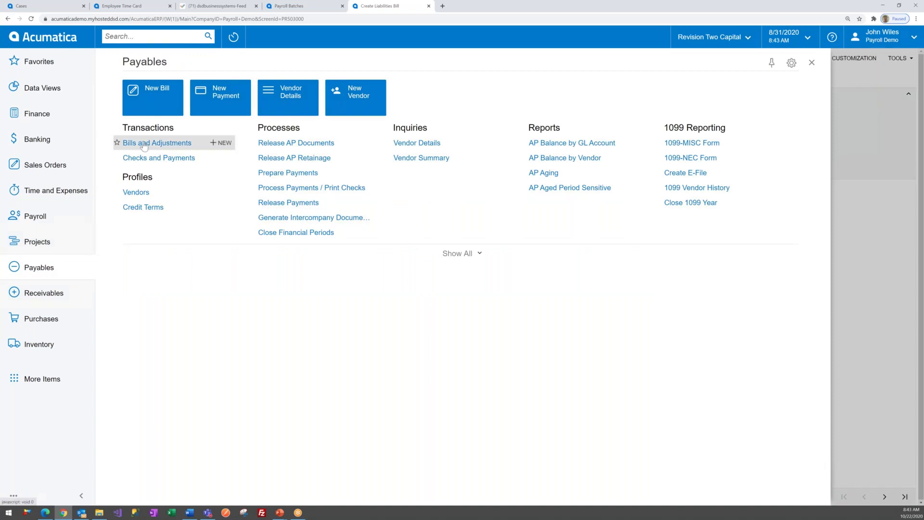
left_click(144, 142)
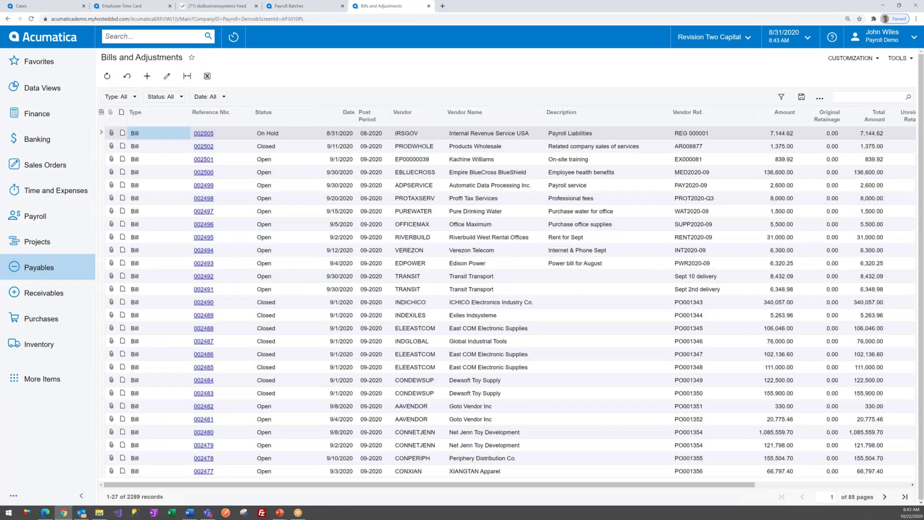
left_click(201, 134)
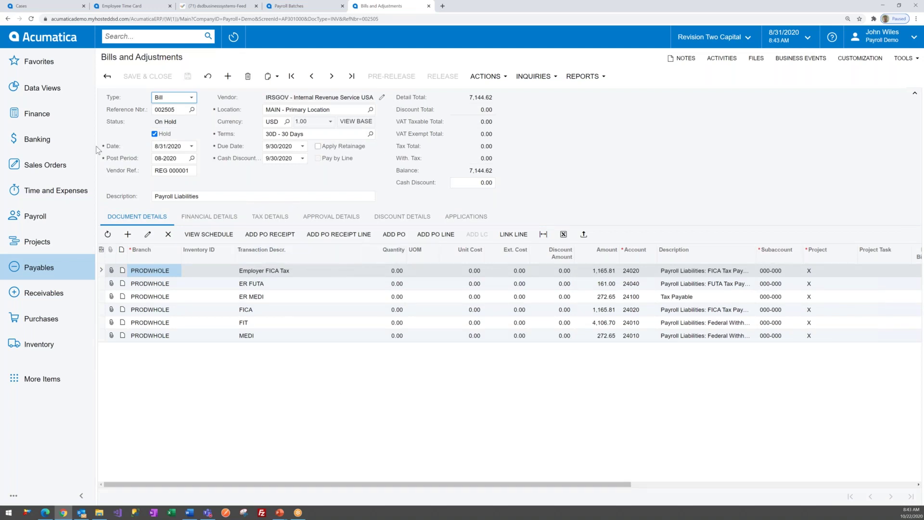
left_click(30, 45)
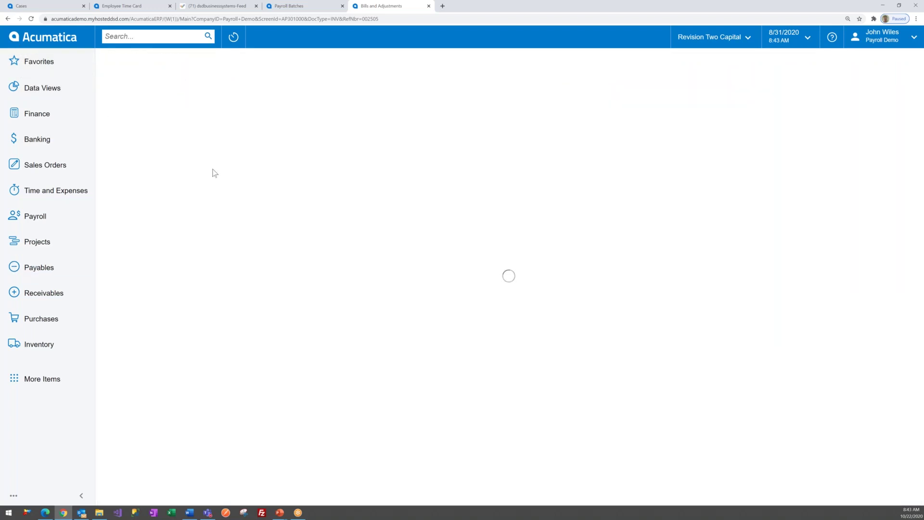